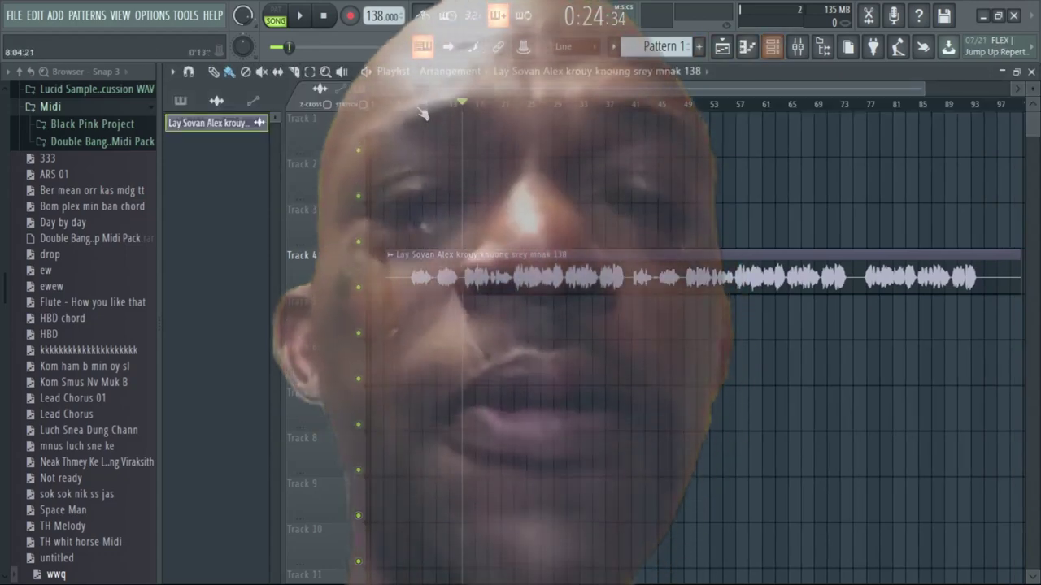
# - Show the Unsorted channel group in the channel rack and open the reFX Nexus instrument
pyautogui.click(773, 47)
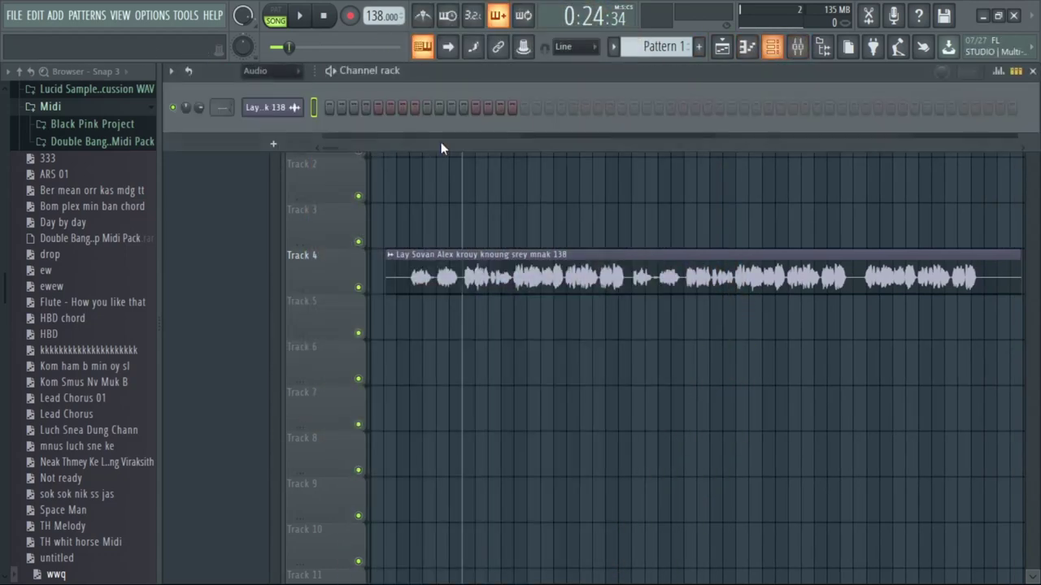
pyautogui.click(275, 76)
pyautogui.click(278, 122)
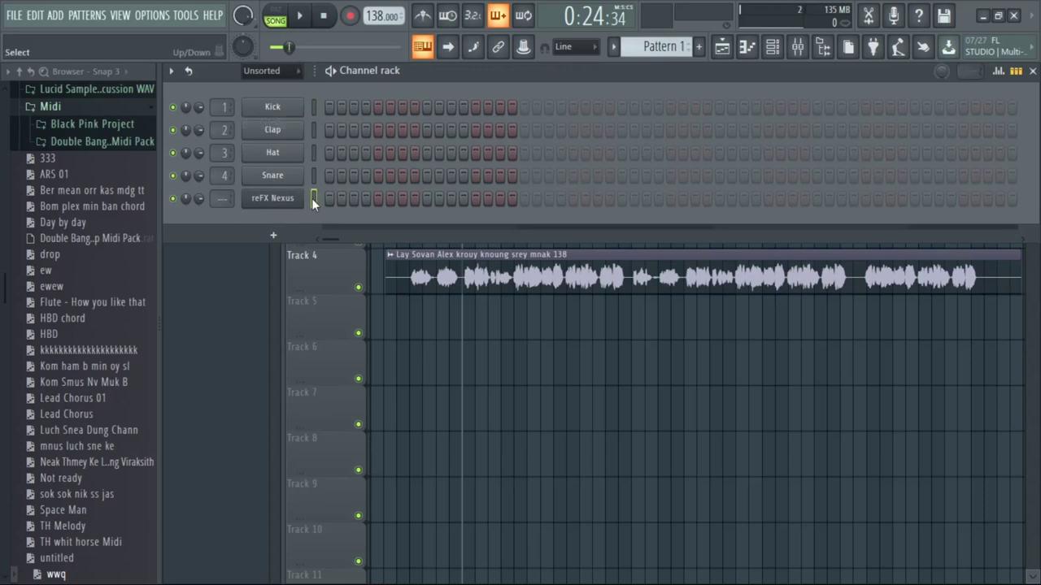
pyautogui.click(289, 203)
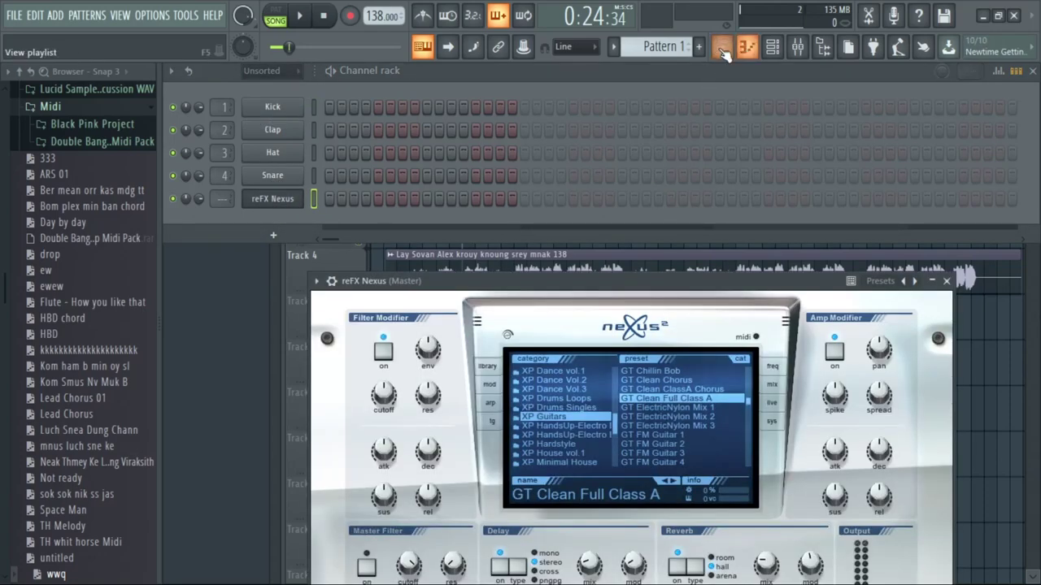
# - Load the Luch Snea Dung Chann MIDI file into the reFX Nexus piano roll
pyautogui.click(722, 49)
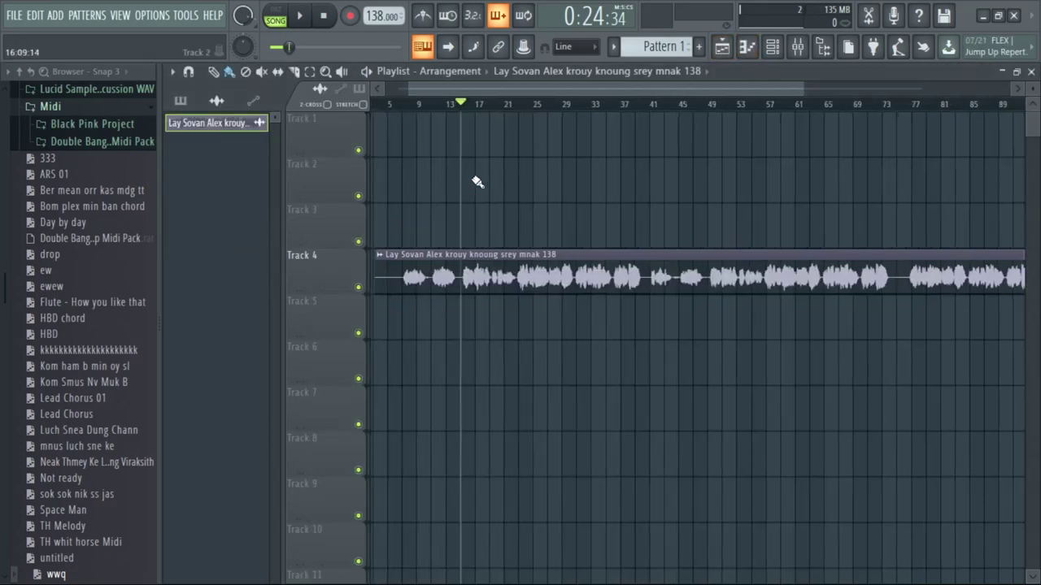
pyautogui.click(747, 47)
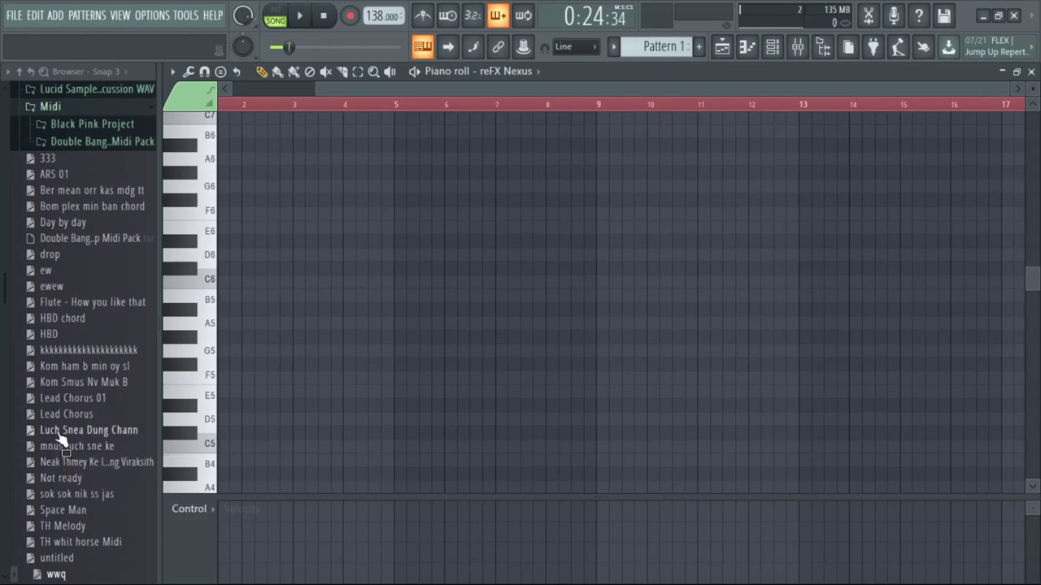
pyautogui.moveTo(61, 439); pyautogui.dragTo(460, 288)
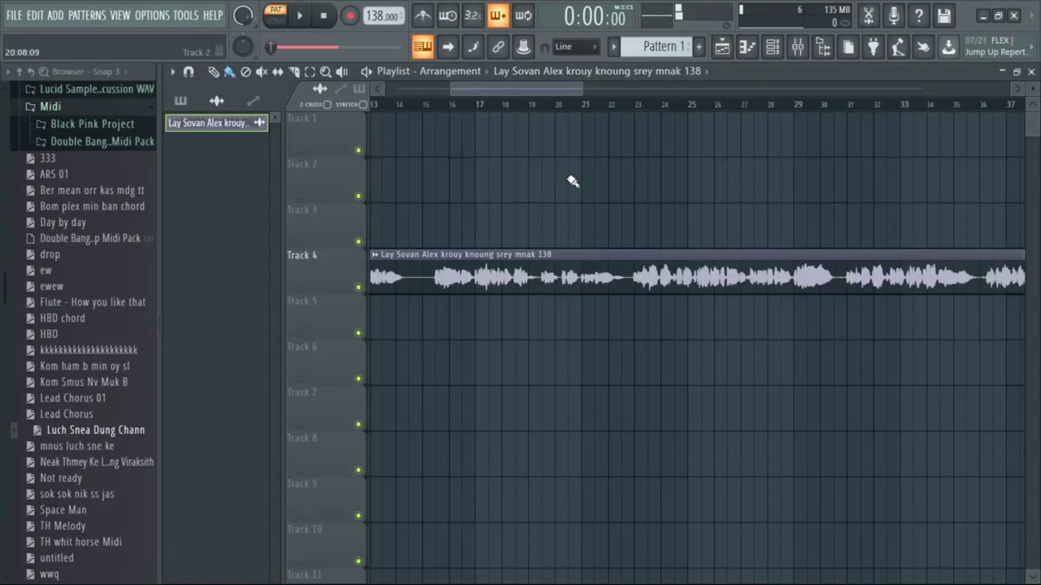
# - Play the Track 4 vocal clip from bar 15 to check the passage, and select bars 15 to 40 in the playlist timeline
pyautogui.scroll(-5, 561, 195)
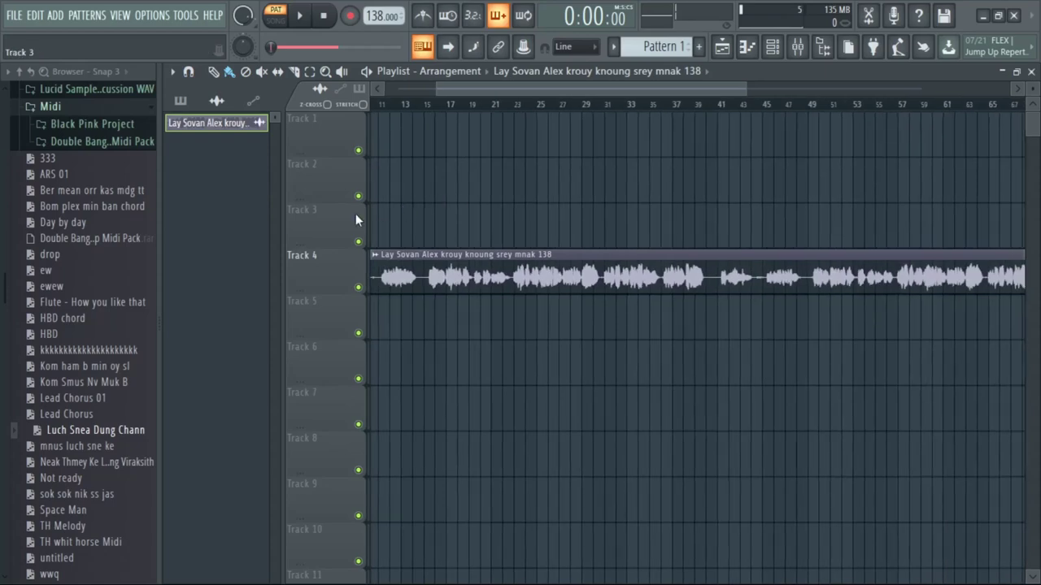
pyautogui.scroll(6, 454, 91)
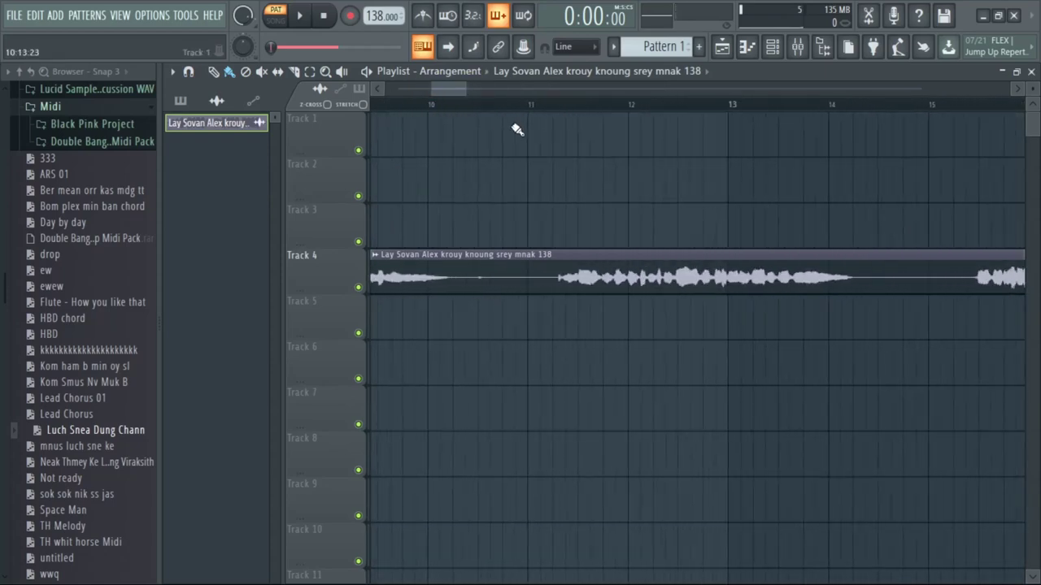
pyautogui.scroll(-2, 534, 114)
pyautogui.scroll(-4, 599, 166)
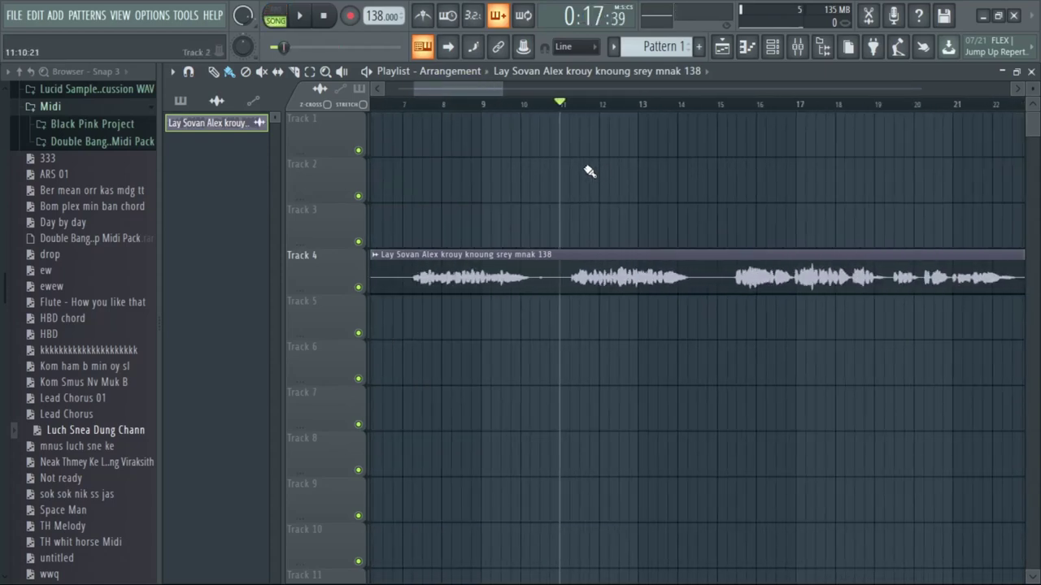
pyautogui.click(683, 106)
pyautogui.press('space')
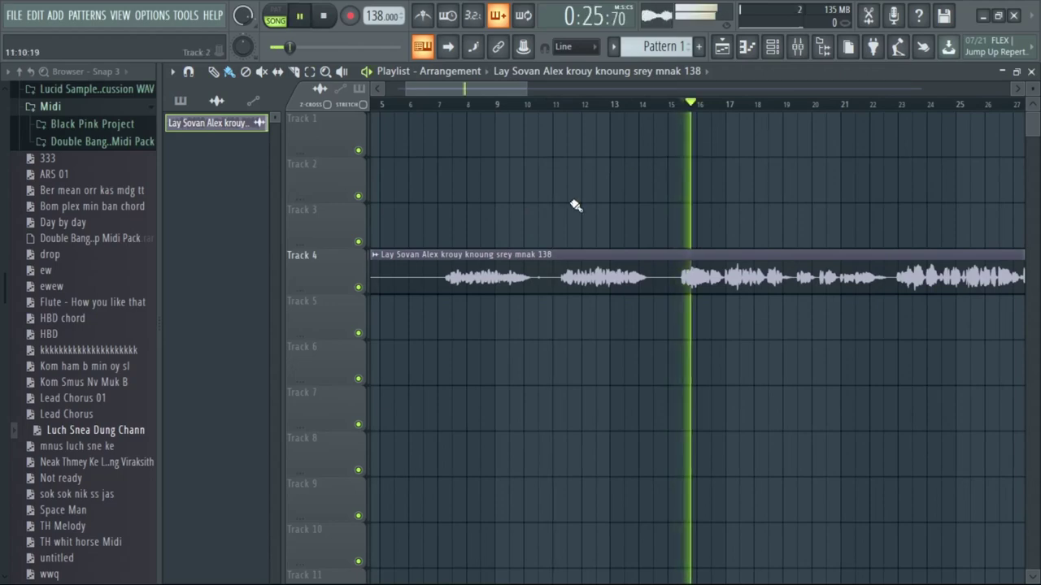
pyautogui.scroll(-4, 558, 216)
pyautogui.scroll(5, 561, 213)
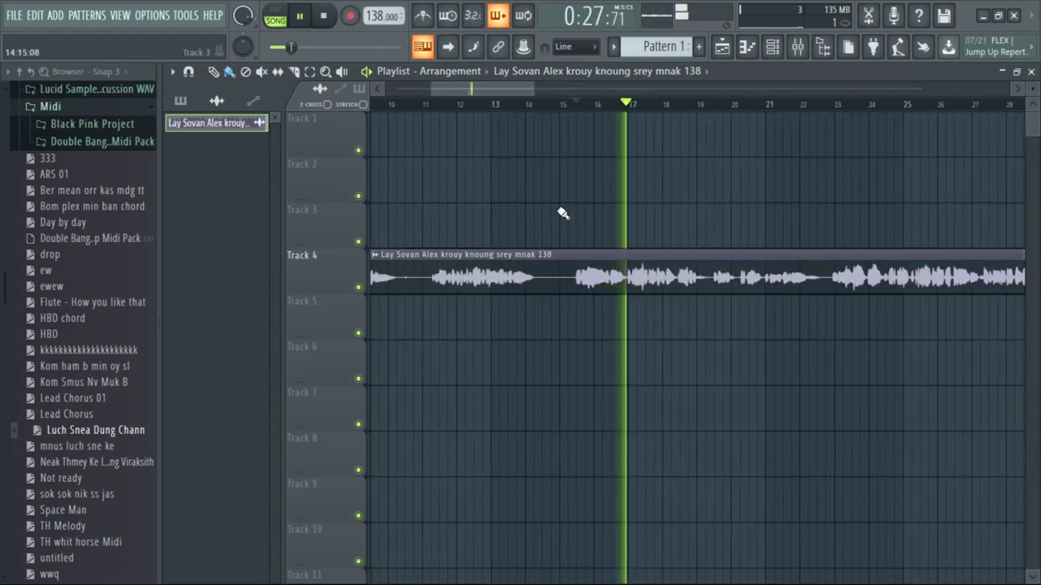
pyautogui.press('space')
pyautogui.scroll(-4, 561, 184)
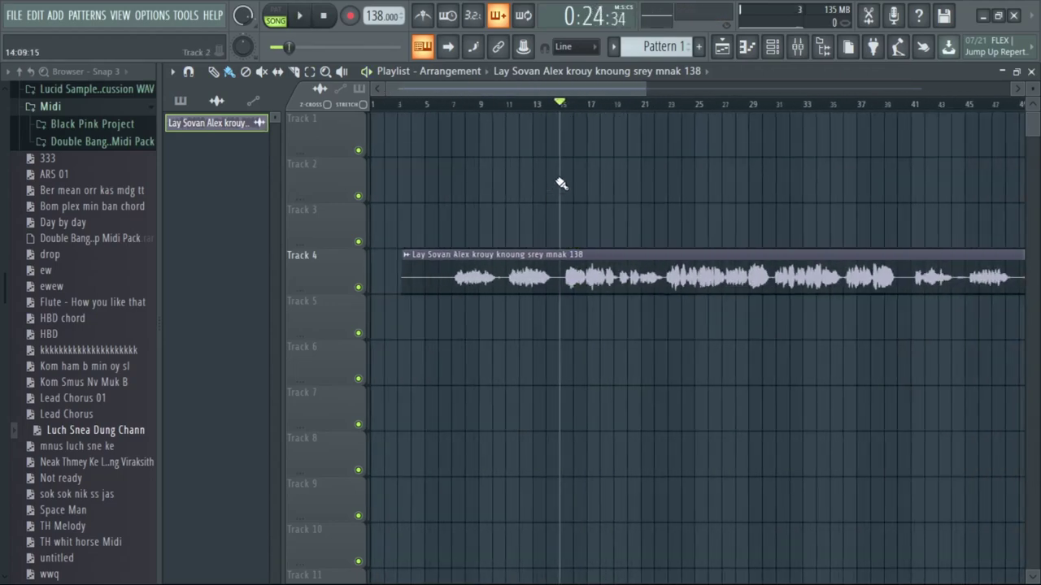
pyautogui.moveTo(569, 112); pyautogui.dragTo(902, 144)
pyautogui.scroll(3, 620, 245)
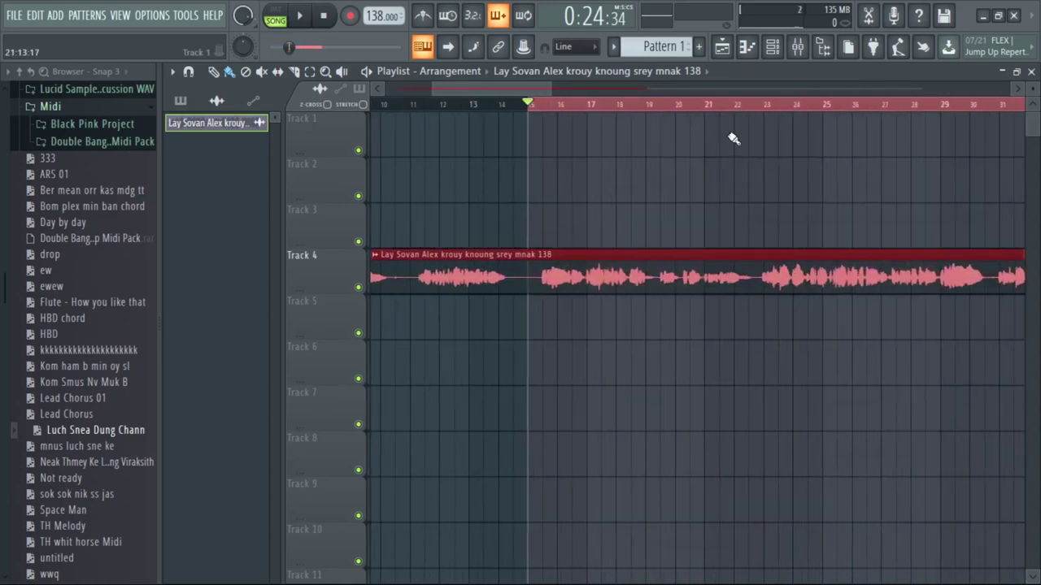
# - Arm the Master mixer track for disk recording and render the selected playlist range to an audio clip
pyautogui.click(808, 44)
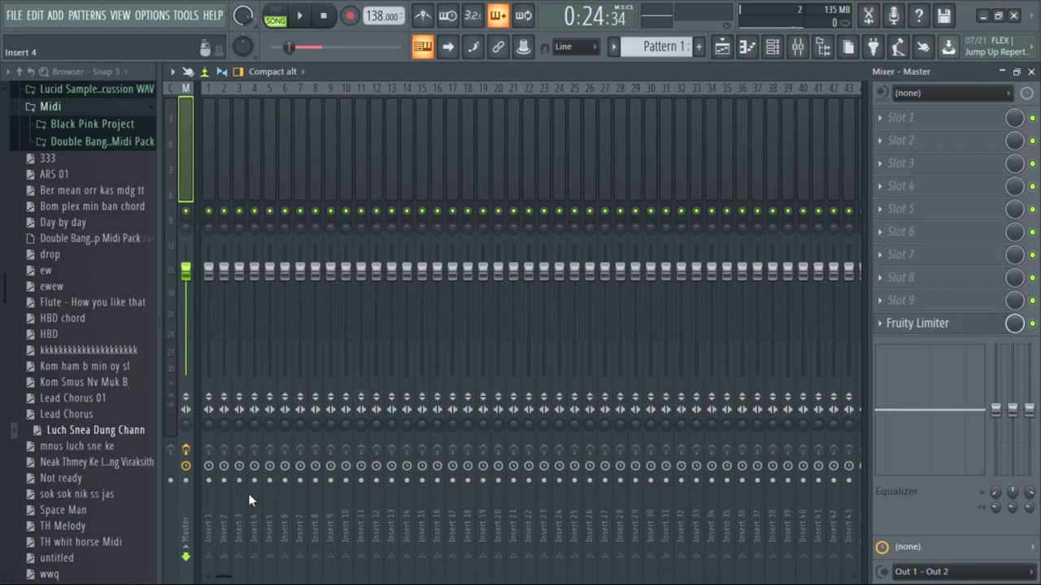
pyautogui.click(173, 72)
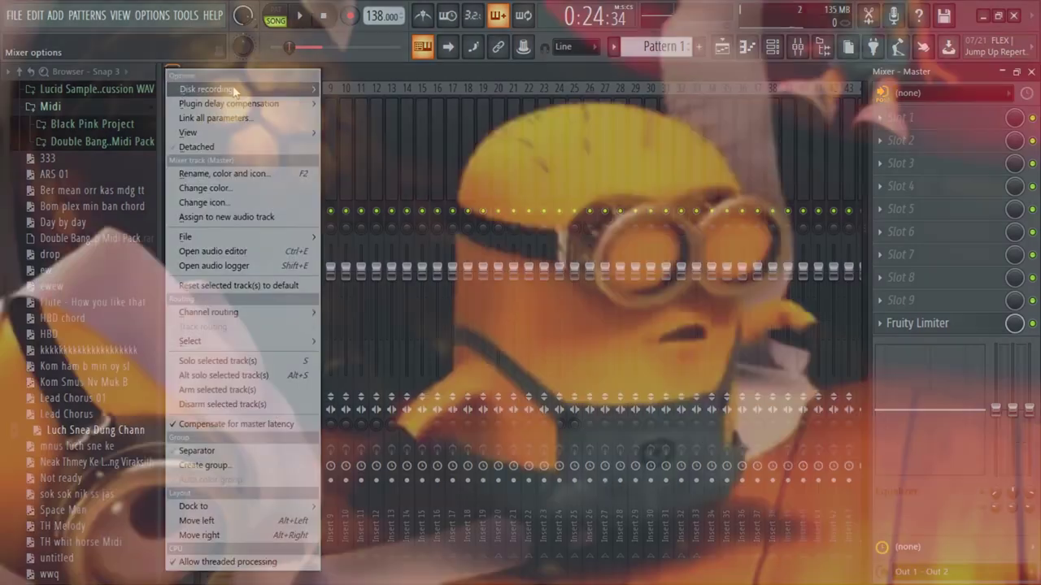
pyautogui.moveTo(299, 89)
pyautogui.click(330, 67)
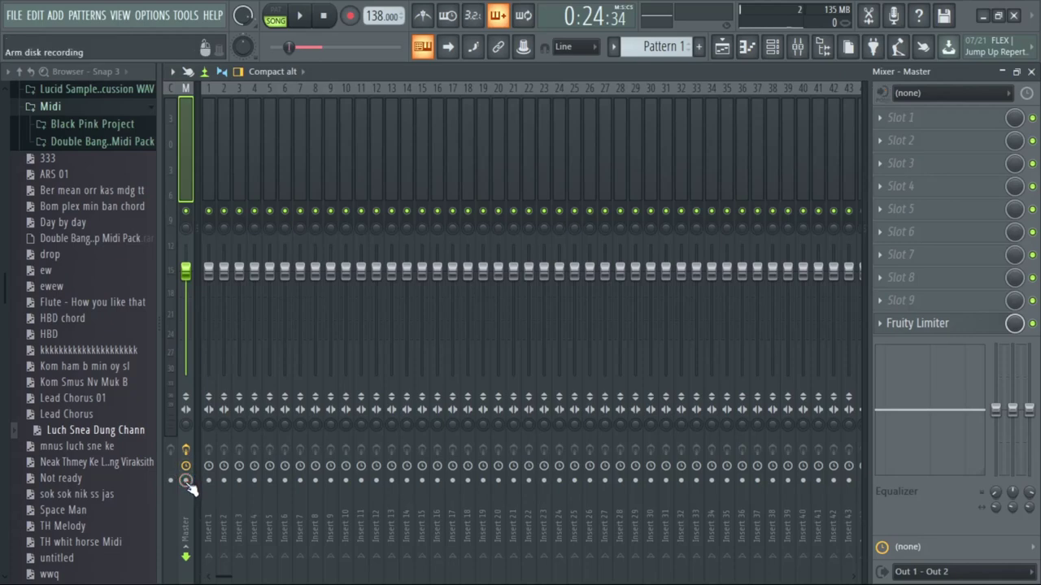
pyautogui.click(179, 82)
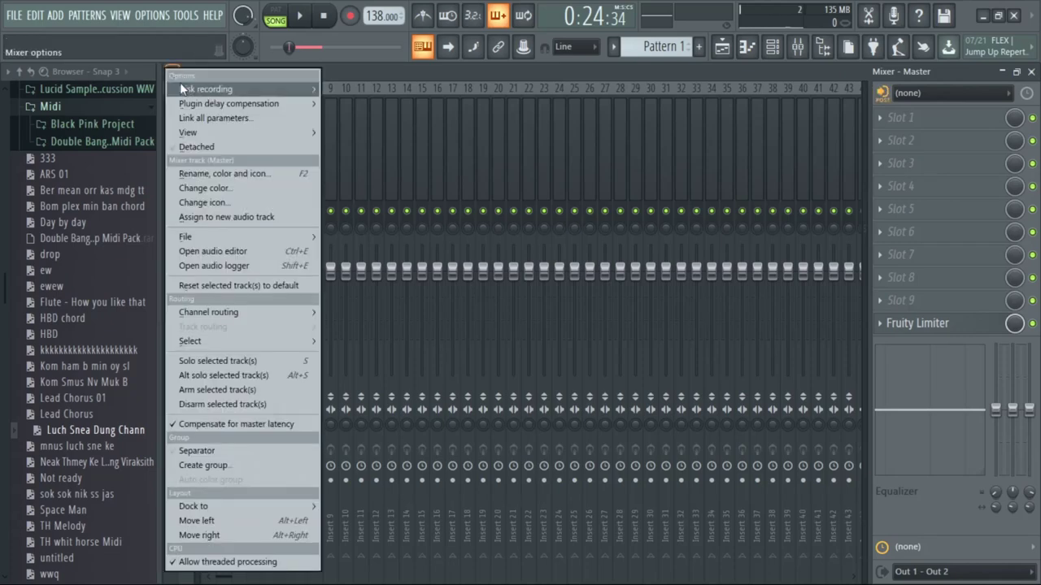
pyautogui.moveTo(276, 89)
pyautogui.click(365, 89)
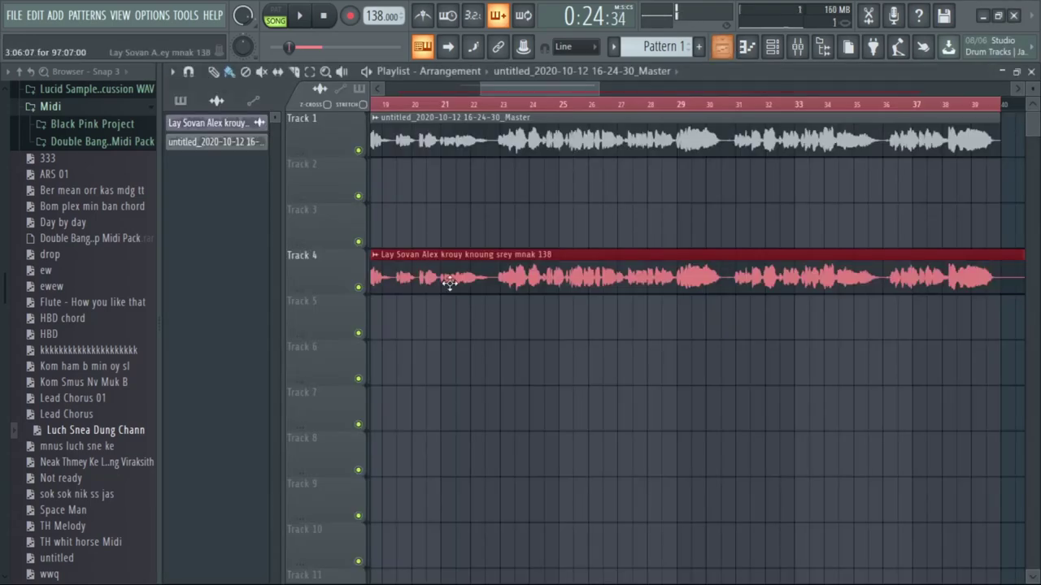
# - Solo Track 1 in the playlist and open its rendered Master clip in the Edison audio editor
pyautogui.scroll(-3, 472, 202)
pyautogui.scroll(3, 374, 150)
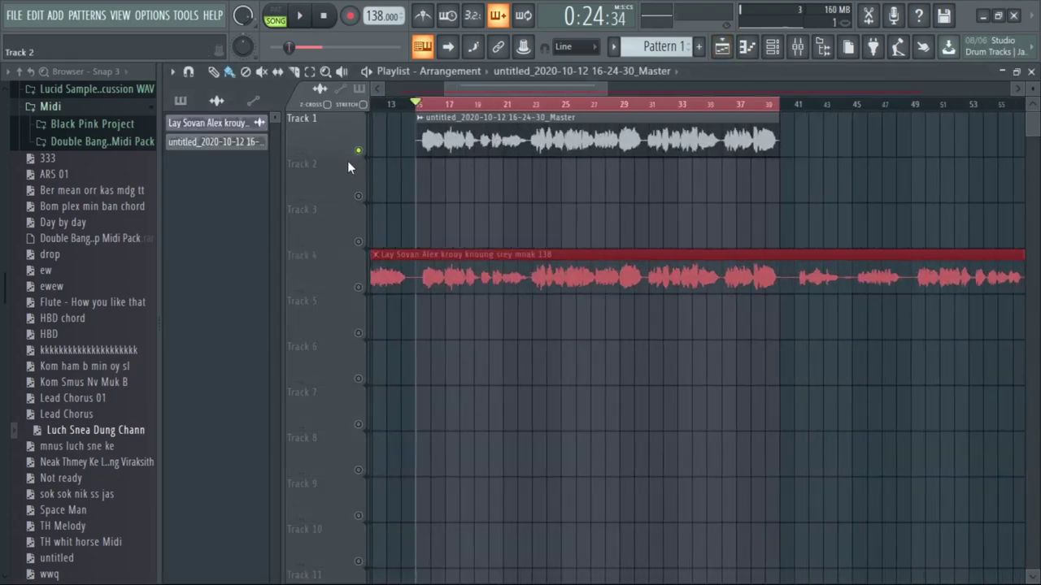
pyautogui.doubleClick(526, 141)
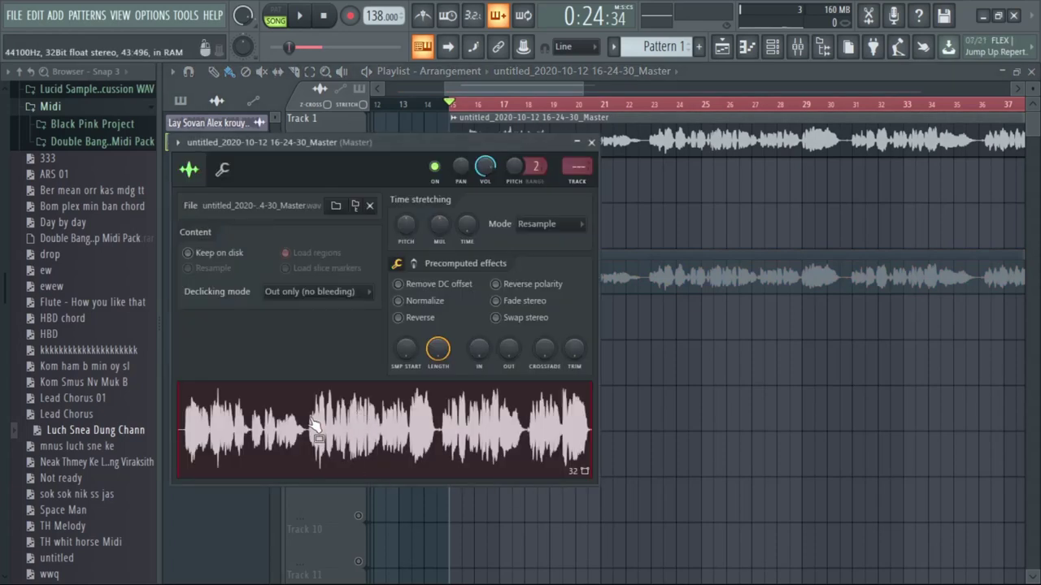
pyautogui.rightClick(364, 422)
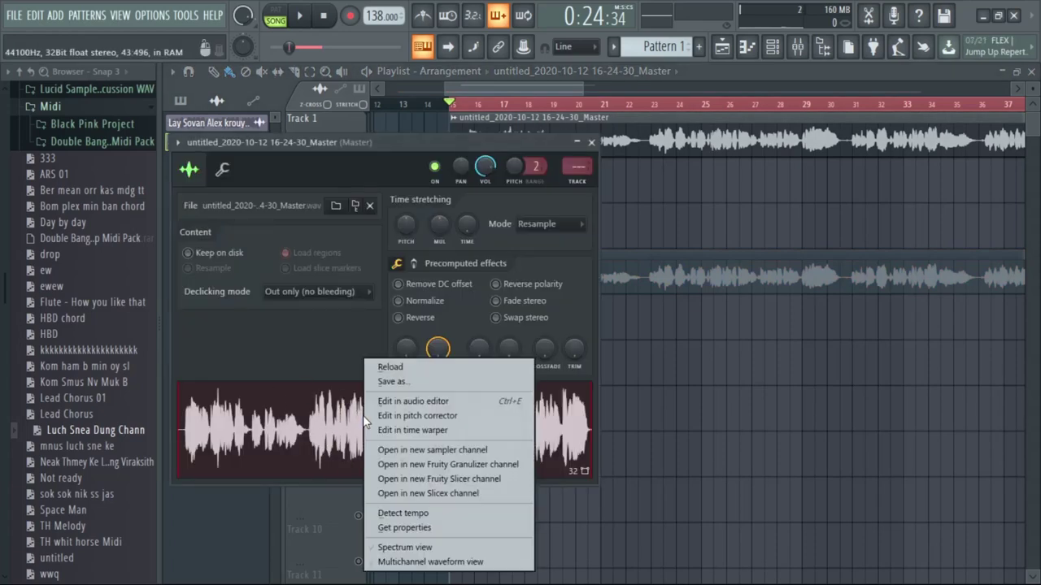
pyautogui.click(390, 401)
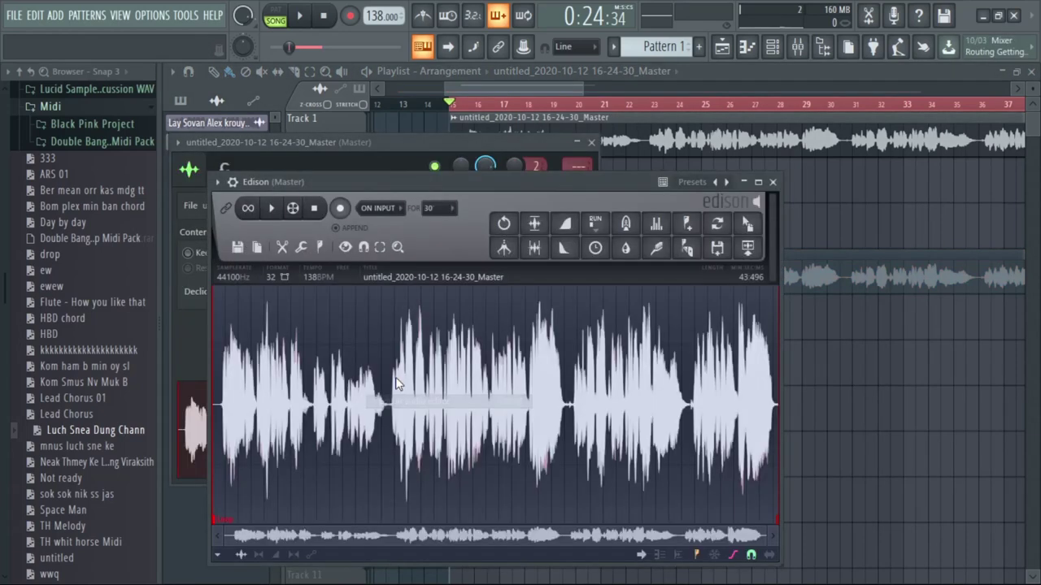
# - Select the reFX Nexus channel in the Unsorted group and cut its existing notes
pyautogui.click(772, 47)
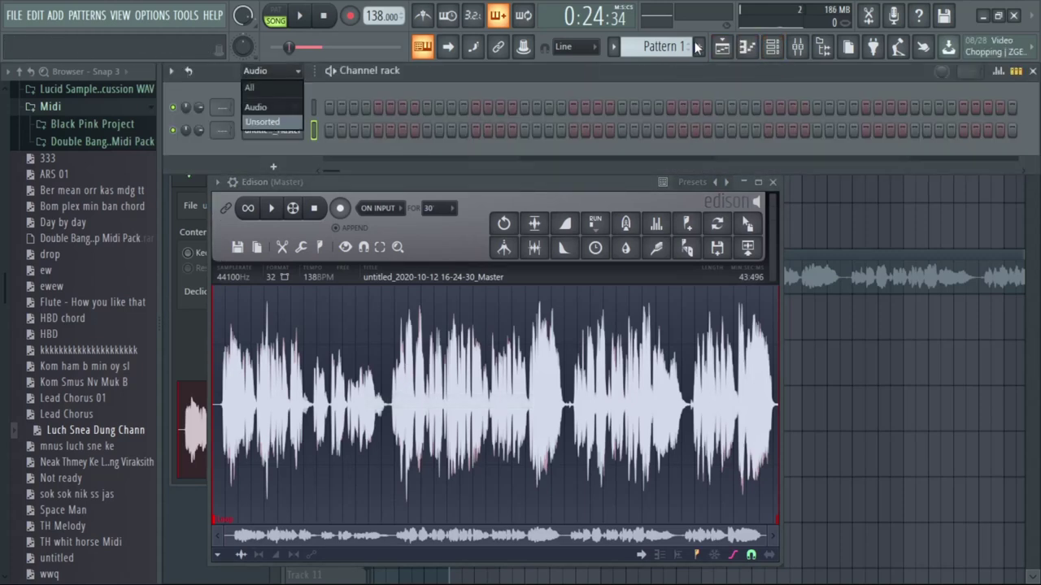
pyautogui.click(752, 47)
pyautogui.click(777, 48)
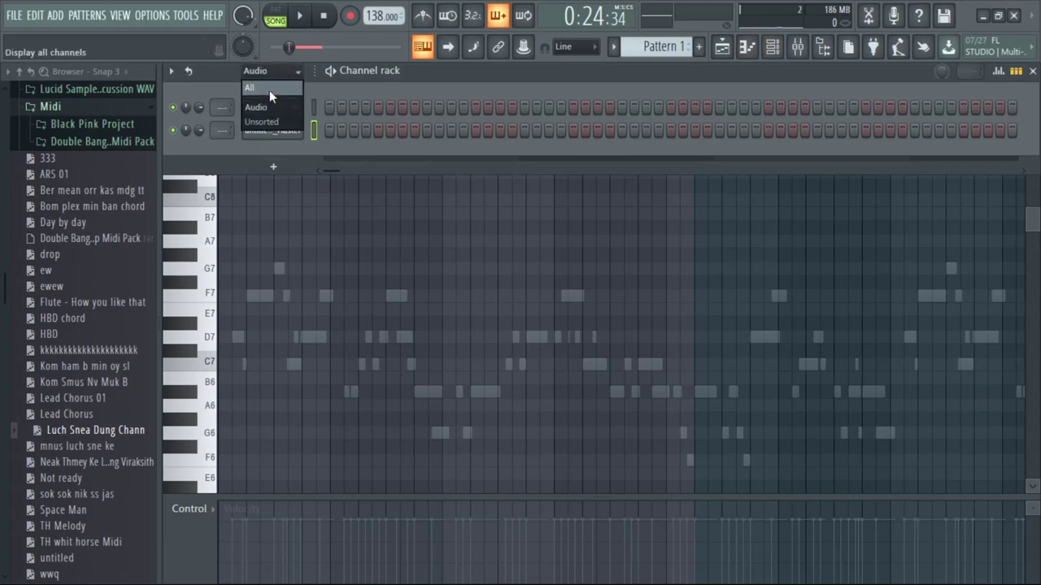
pyautogui.click(270, 124)
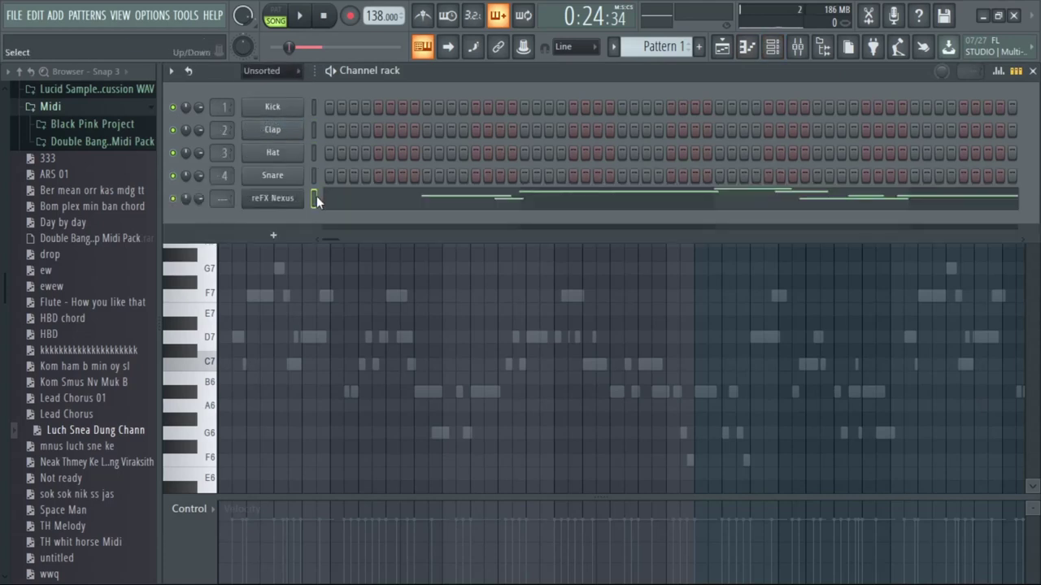
pyautogui.hotkey('ctrl', 'x')
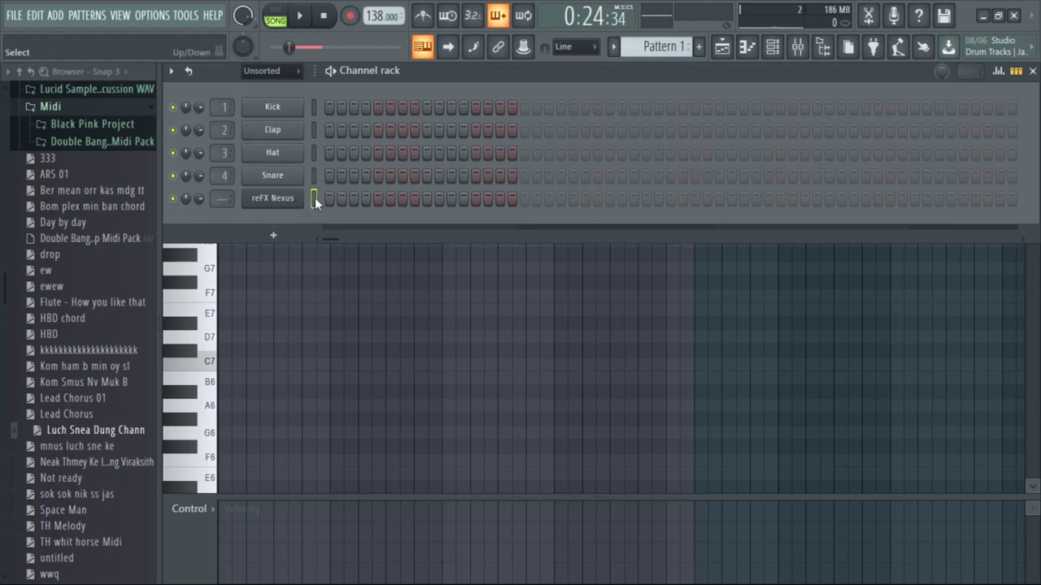
# - Reopen Edison from the Master track, select the whole recording, and convert it to a score dumped to the reFX Nexus piano roll
pyautogui.hotkey('ctrl', 'a')
pyautogui.click(797, 48)
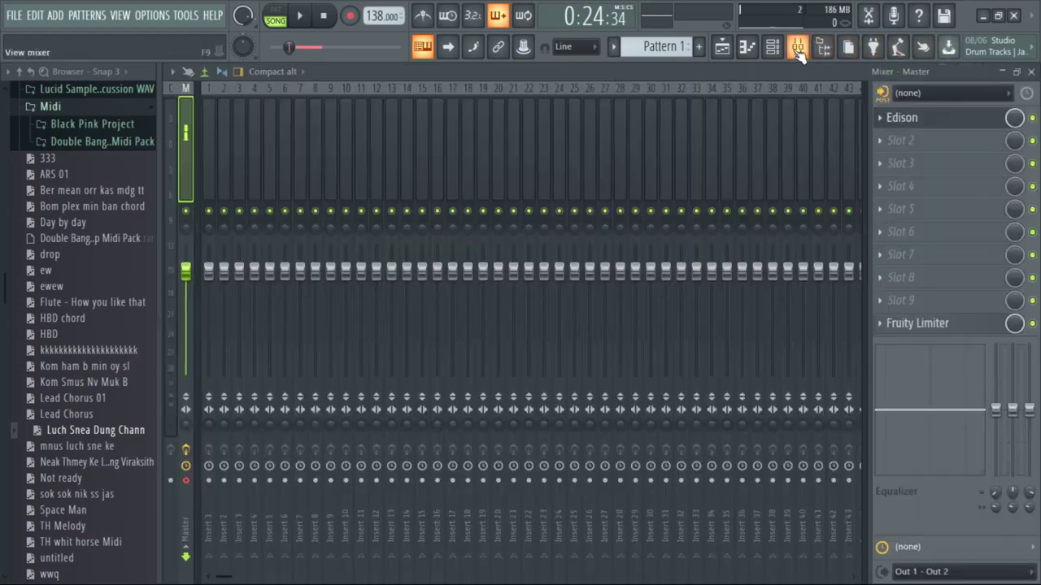
pyautogui.click(943, 123)
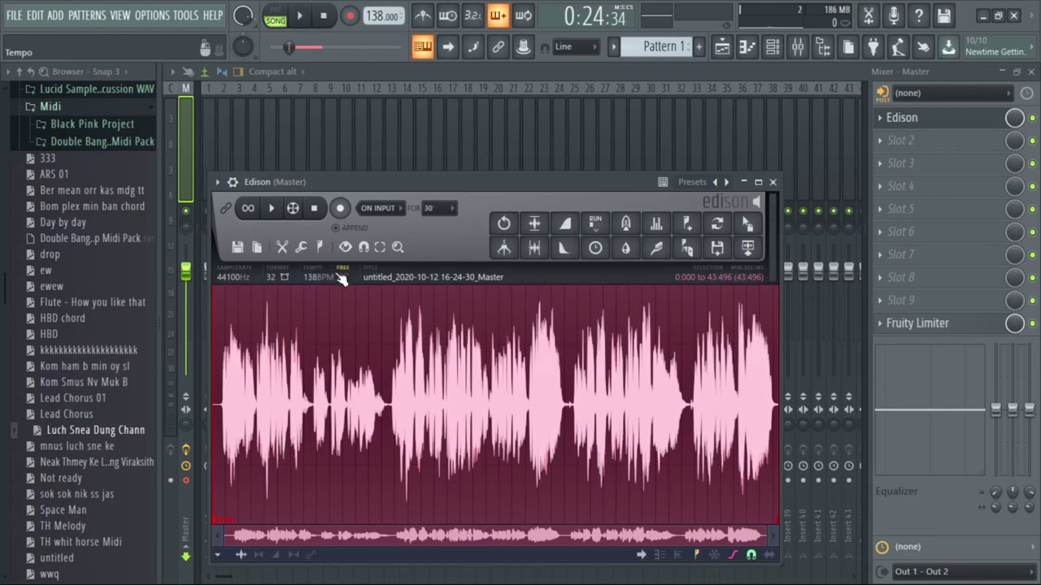
pyautogui.click(306, 249)
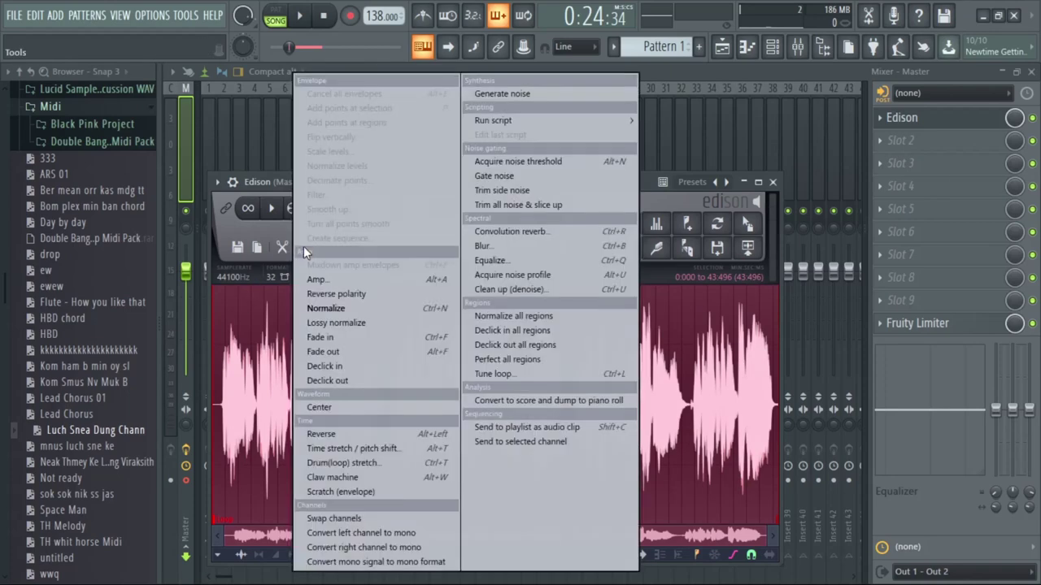
pyautogui.click(529, 400)
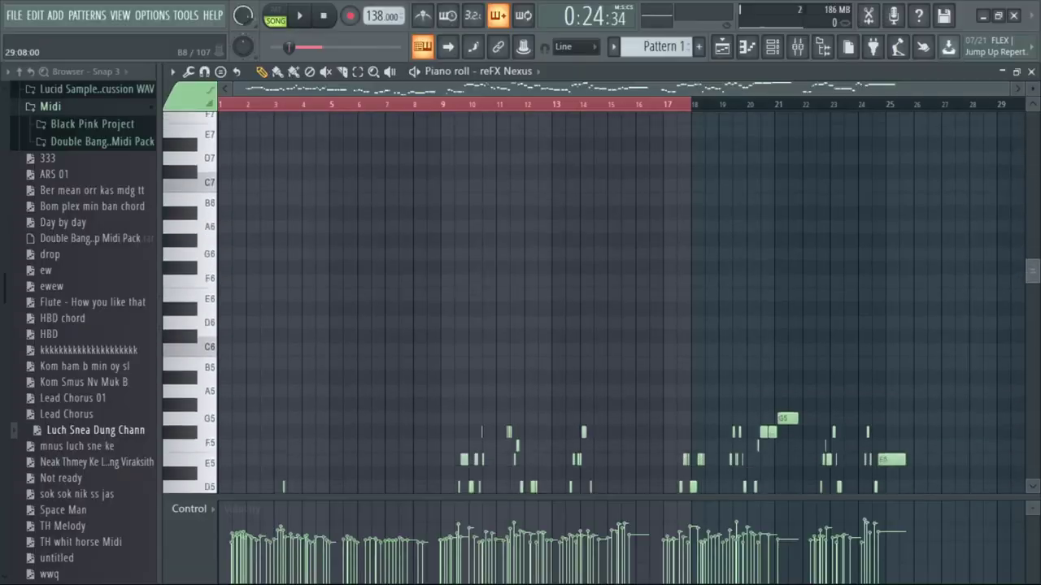
pyautogui.scroll(-4, 622, 302)
pyautogui.scroll(4, 198, 314)
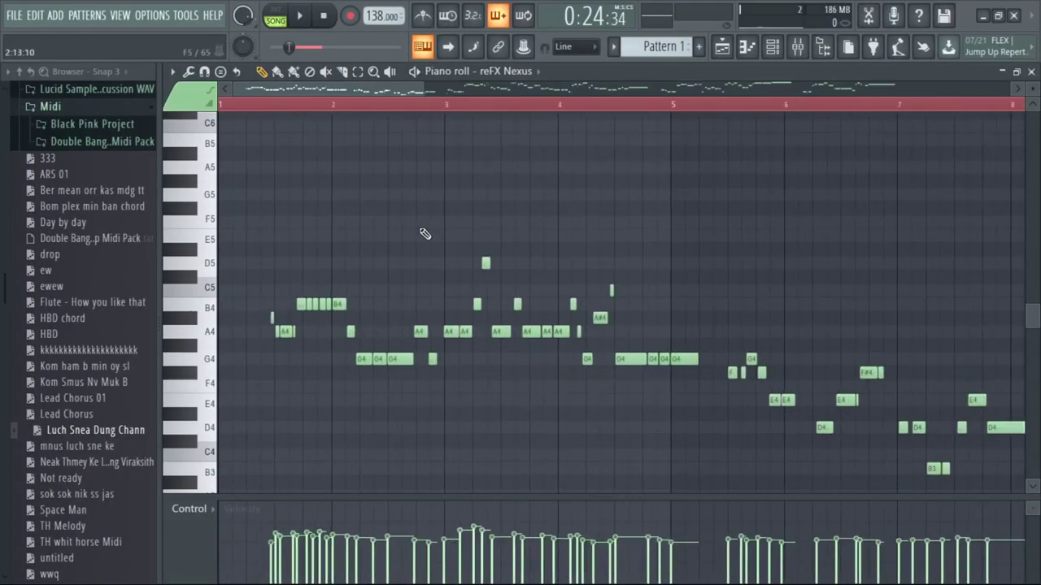
pyautogui.scroll(6, 154, 287)
pyautogui.scroll(1, 187, 292)
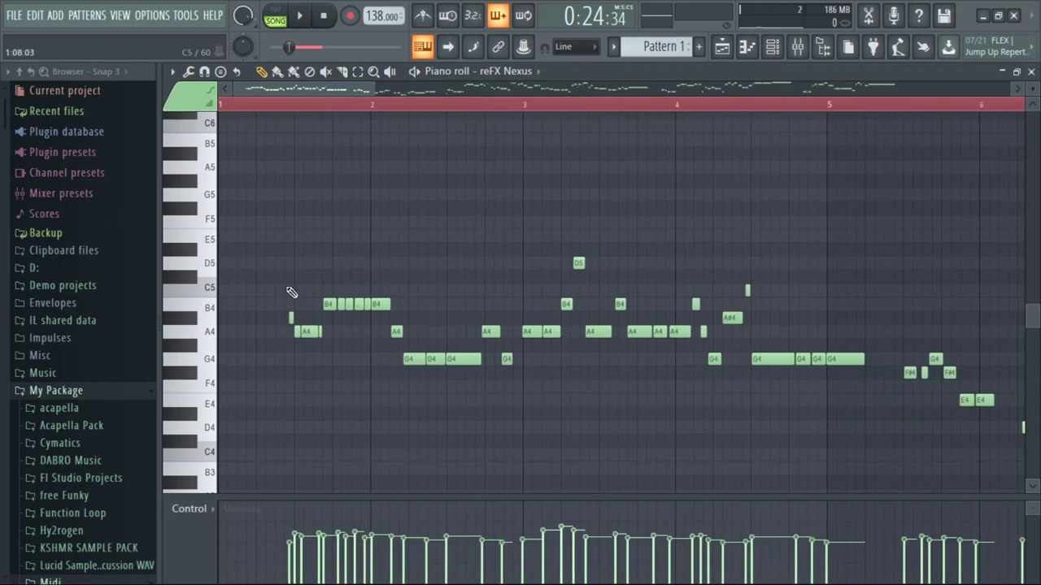
# - Place Pattern 1 on playlist Track 2 starting at bar 15, under the rendered clip, and enable Track 2
pyautogui.click(722, 46)
pyautogui.click(481, 193)
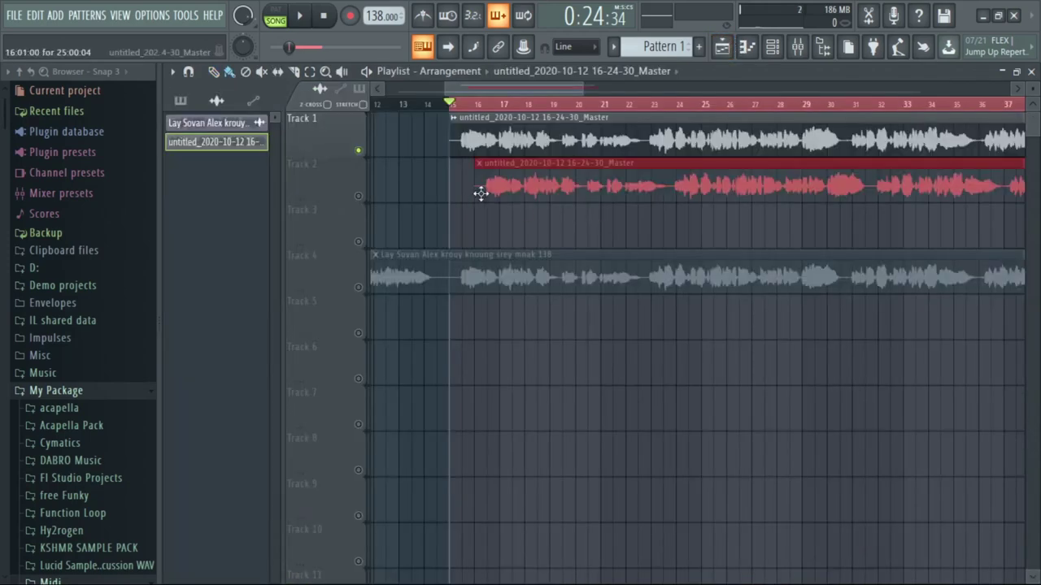
pyautogui.rightClick(564, 190)
pyautogui.click(180, 100)
pyautogui.moveTo(195, 122); pyautogui.dragTo(523, 184)
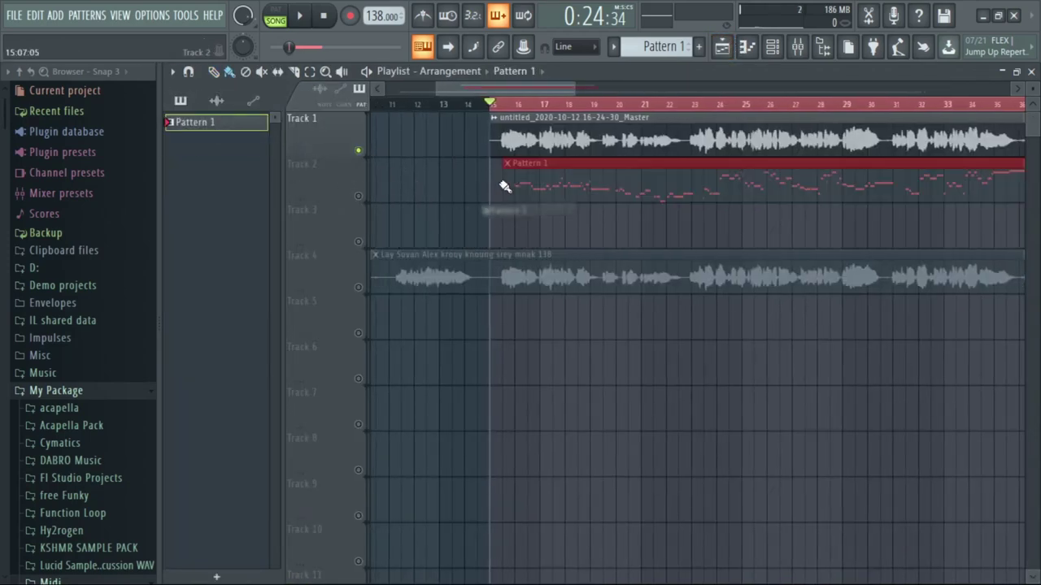
pyautogui.click(358, 197)
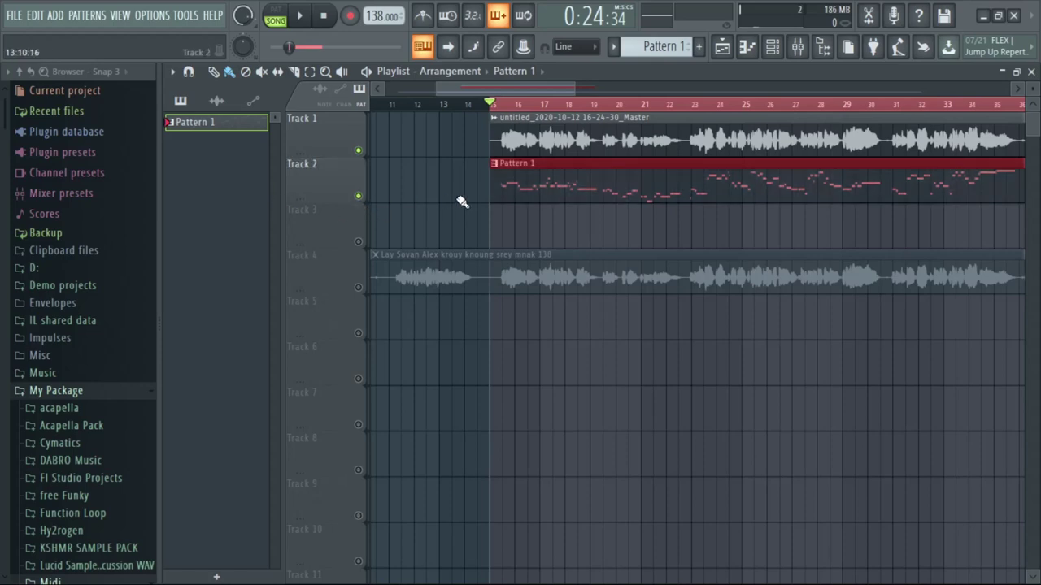
# - Lower the channel volume of the rendered Master clip on Track 1 to 32% while playing the playlist from bar 15
pyautogui.scroll(4, 529, 197)
pyautogui.scroll(-3, 548, 235)
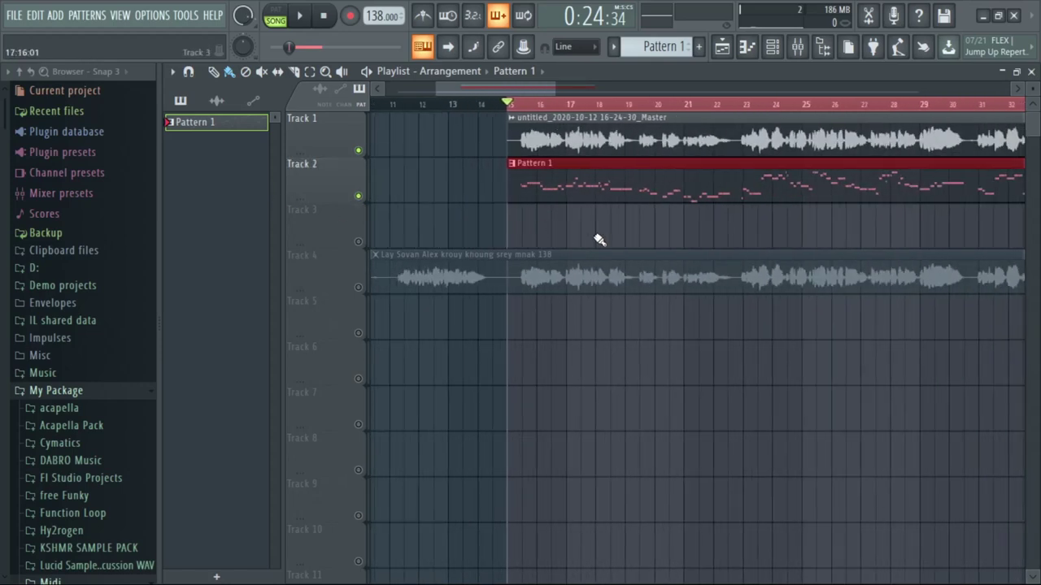
pyautogui.scroll(2, 539, 198)
pyautogui.press('space')
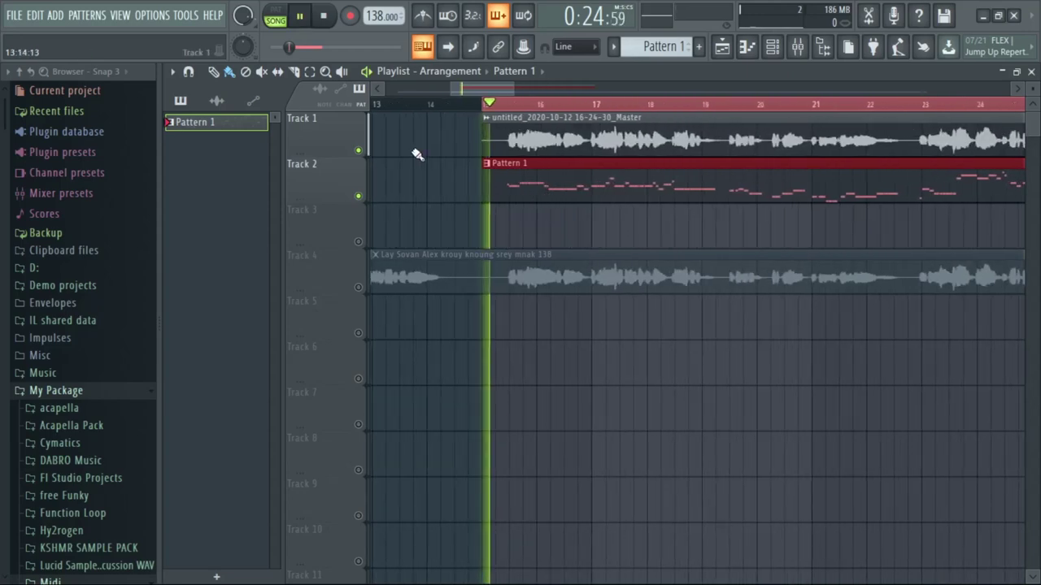
pyautogui.click(544, 138)
pyautogui.doubleClick(544, 138)
pyautogui.moveTo(484, 166); pyautogui.dragTo(485, 195)
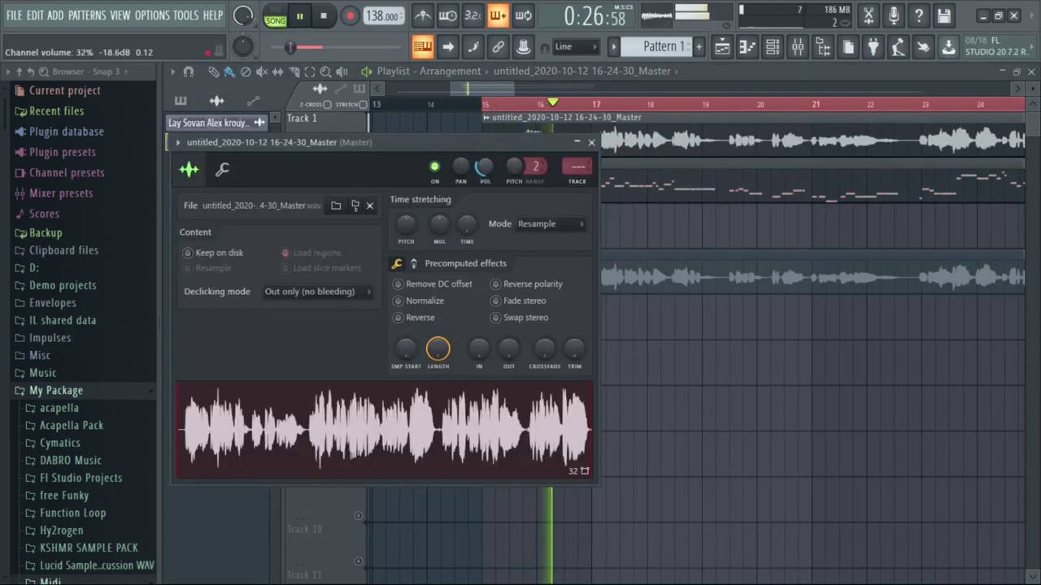
pyautogui.press('Escape')
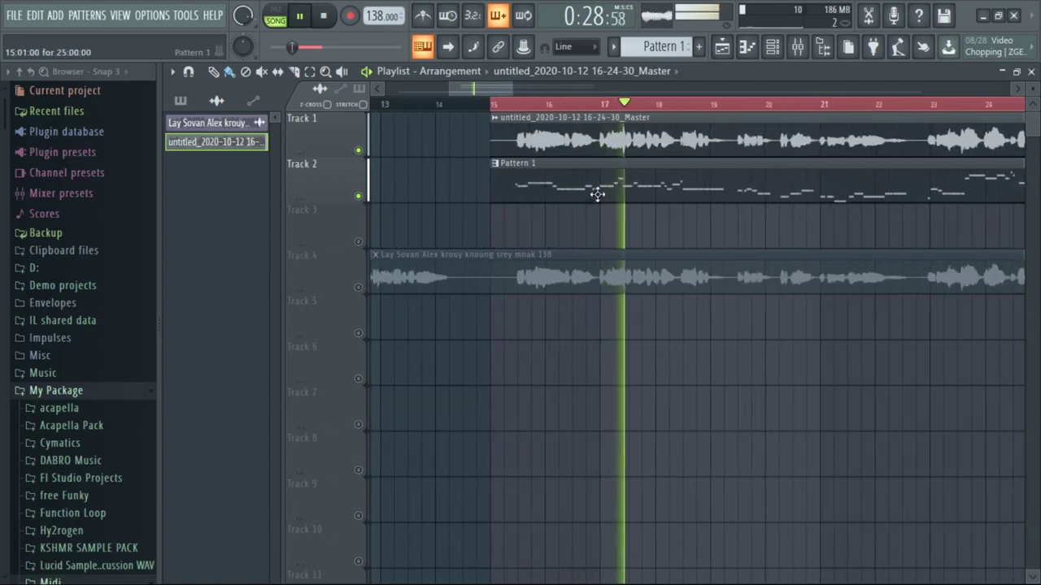
# - Transpose all reFX Nexus notes in Pattern 1 up two octaves and play them against the vocal
pyautogui.press('space')
pyautogui.doubleClick(605, 187)
pyautogui.scroll(-3, 515, 332)
pyautogui.hotkey('ctrl', 'a')
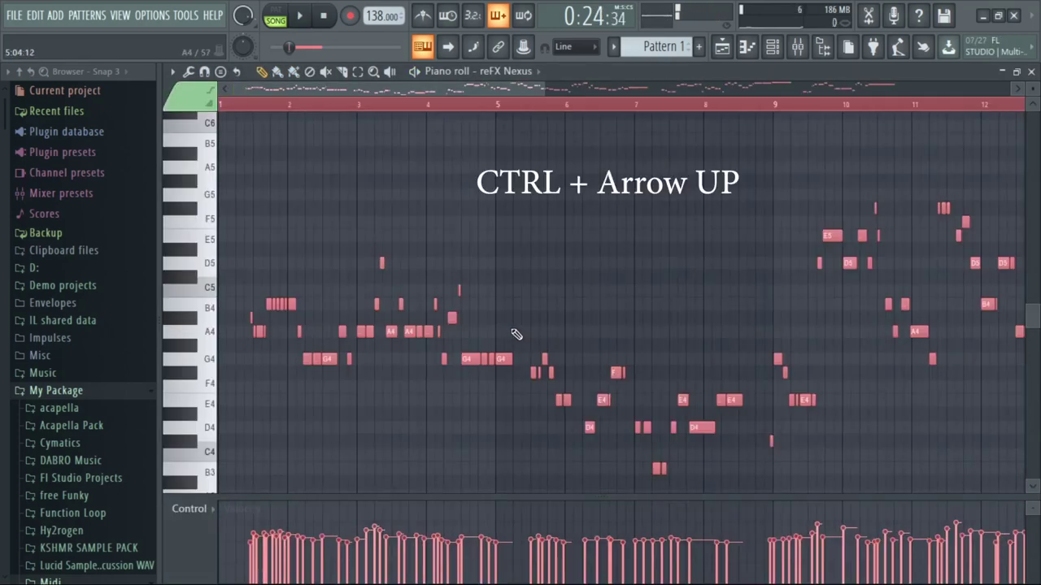
pyautogui.hotkey('ctrl', 'Up')
pyautogui.hotkey('ctrl', 'Up')
pyautogui.scroll(6, 514, 333)
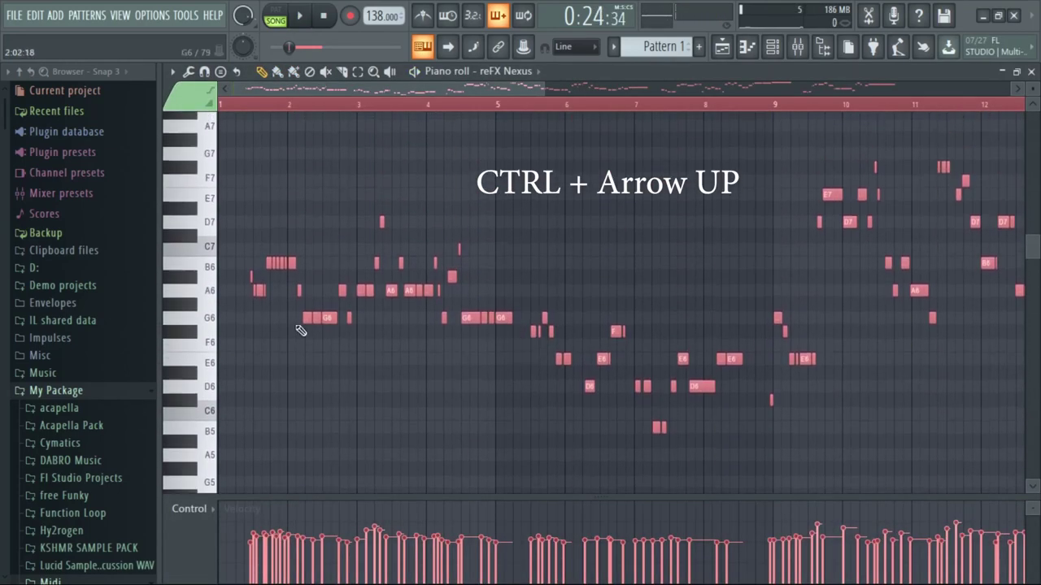
pyautogui.hotkey('ctrl', 'd')
pyautogui.press('space')
pyautogui.scroll(3, 249, 242)
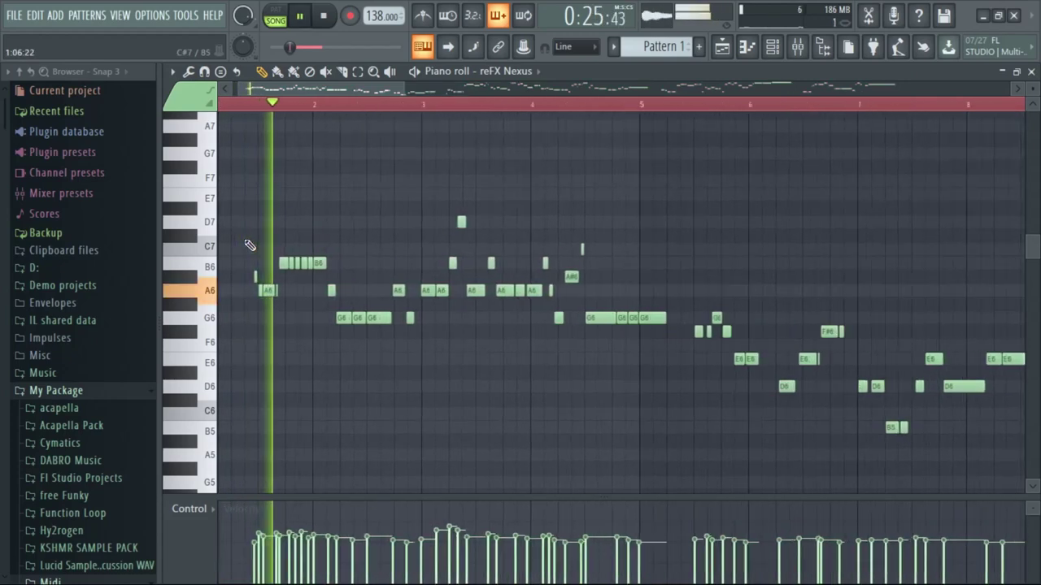
pyautogui.click(772, 47)
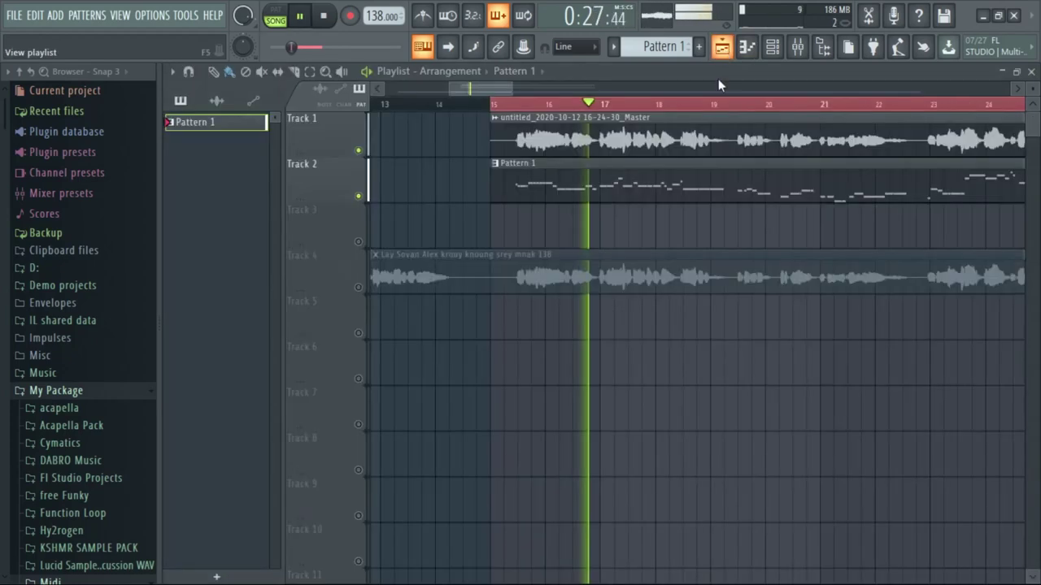
pyautogui.press('space')
# - Shorten the repeated B6 notes around bar 2 of Pattern 1 to leave gaps between them, and play the result
pyautogui.doubleClick(610, 169)
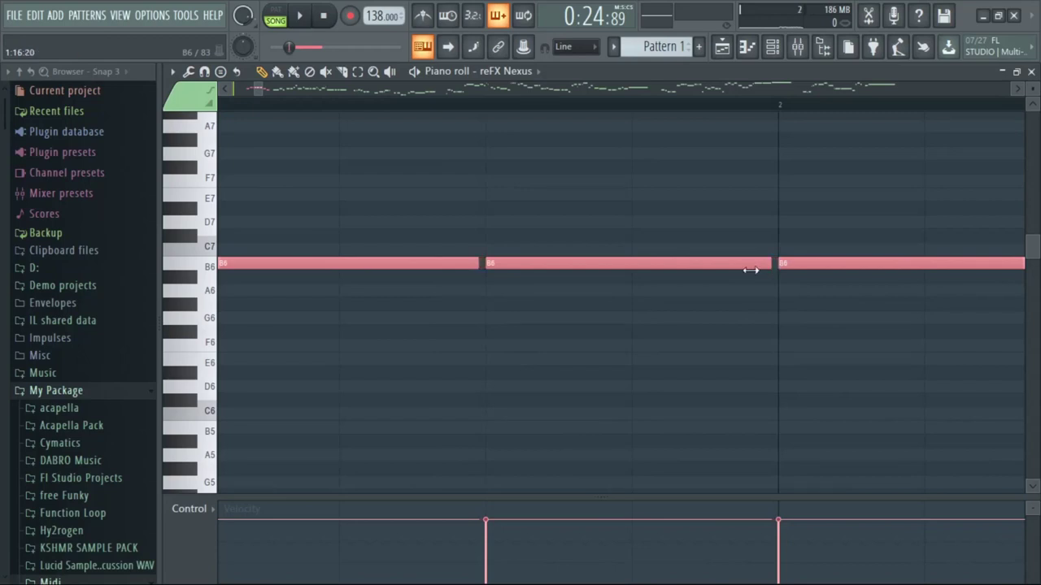
pyautogui.moveTo(749, 269); pyautogui.dragTo(697, 326)
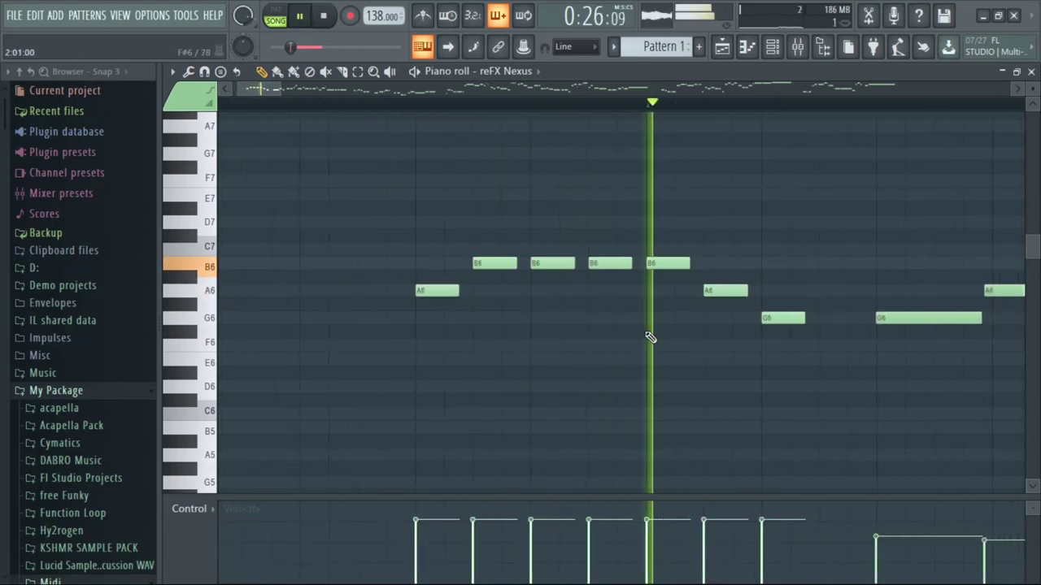
pyautogui.scroll(2, 774, 373)
pyautogui.scroll(-3, 740, 362)
pyautogui.scroll(1, 708, 353)
pyautogui.press('space')
pyautogui.press('space')
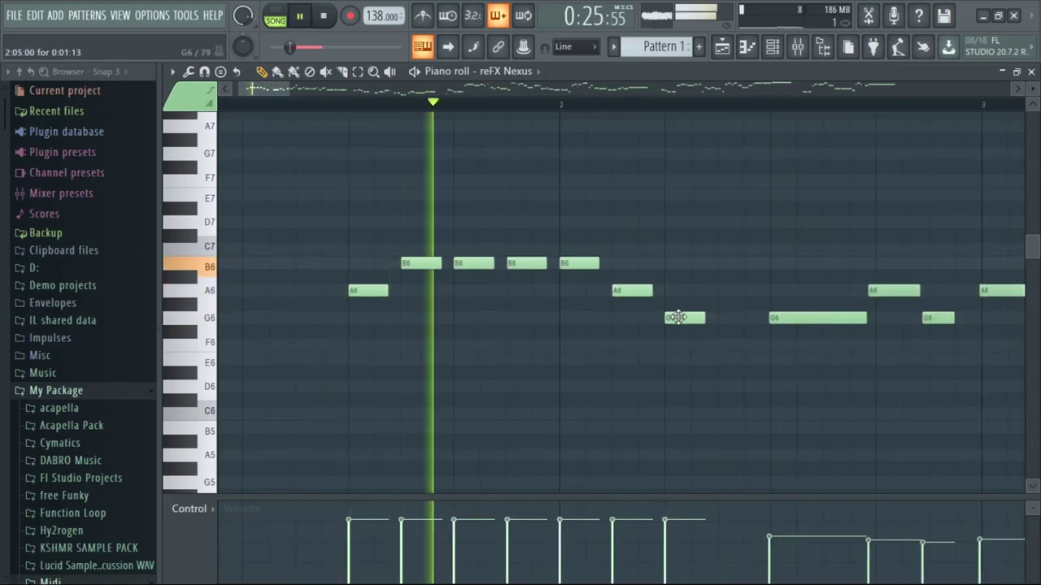
# - Lengthen the A6 note just after the start of bar 2 so it ends together with the G6 note below it
pyautogui.moveTo(633, 291); pyautogui.dragTo(695, 290)
pyautogui.hotkey('ctrl', 'z')
pyautogui.press('space')
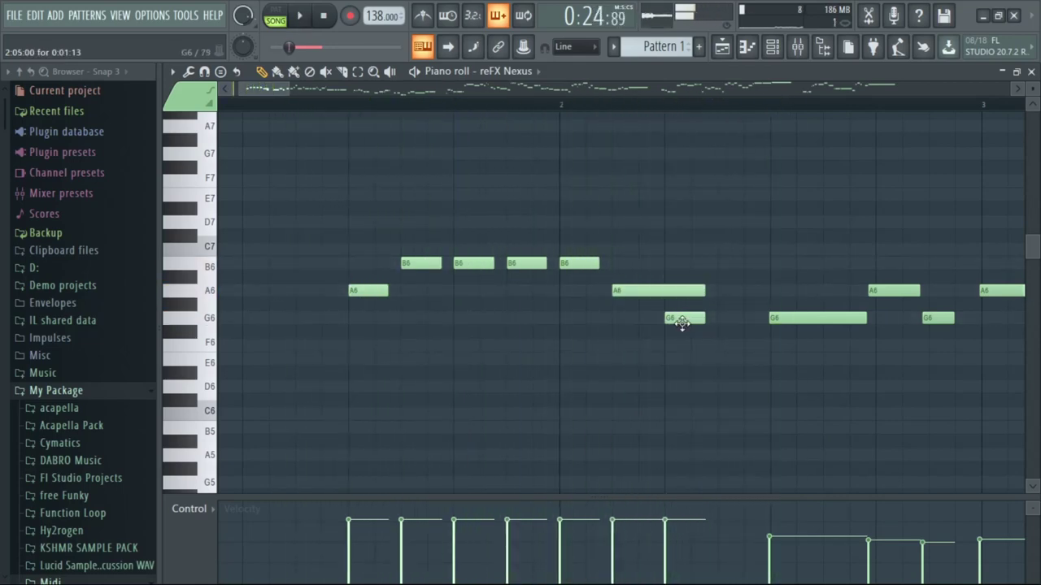
pyautogui.click(682, 324)
pyautogui.press('space')
# - Add a second short G6 note in bar 2 and replace the long G6 that follows with a shorter one
pyautogui.click(721, 317)
pyautogui.scroll(-2, 692, 336)
pyautogui.scroll(3, 626, 372)
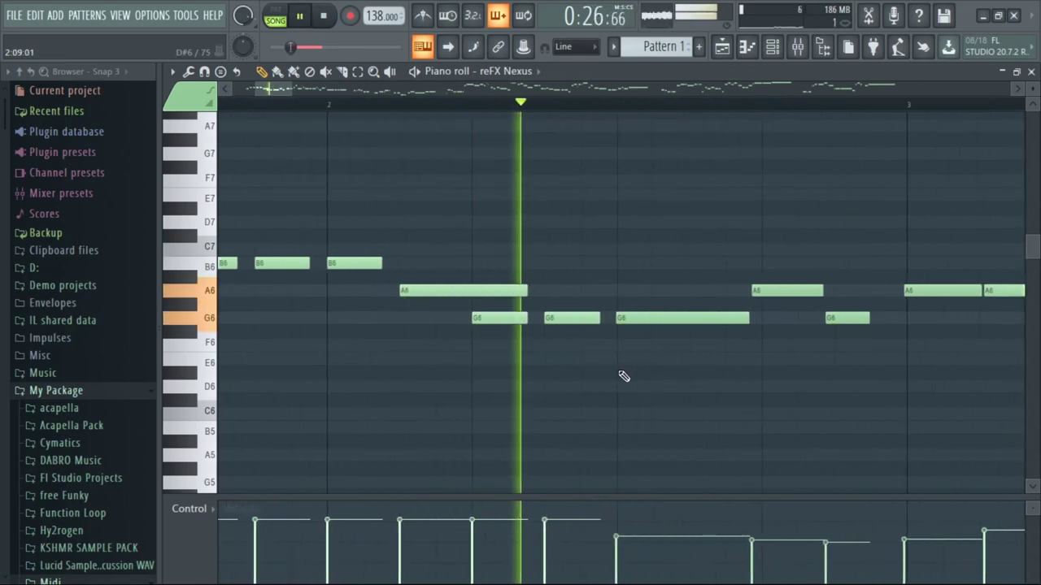
pyautogui.scroll(-2, 623, 375)
pyautogui.rightClick(587, 318)
pyautogui.press('space')
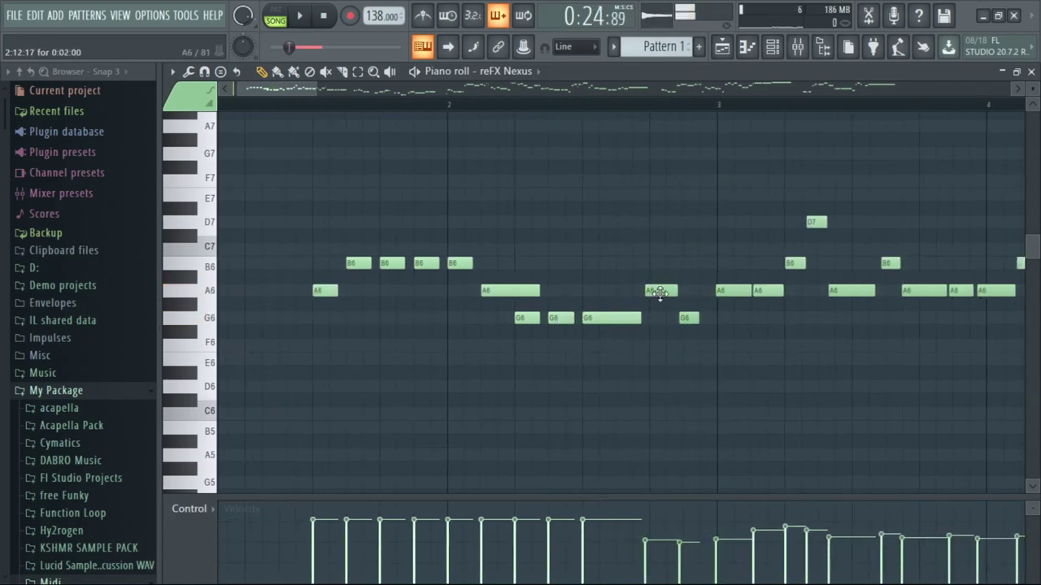
# - Delete the short G6 note at the end of bar 2 and fit a longer A6 note just before bar 3
pyautogui.press('space')
pyautogui.rightClick(685, 318)
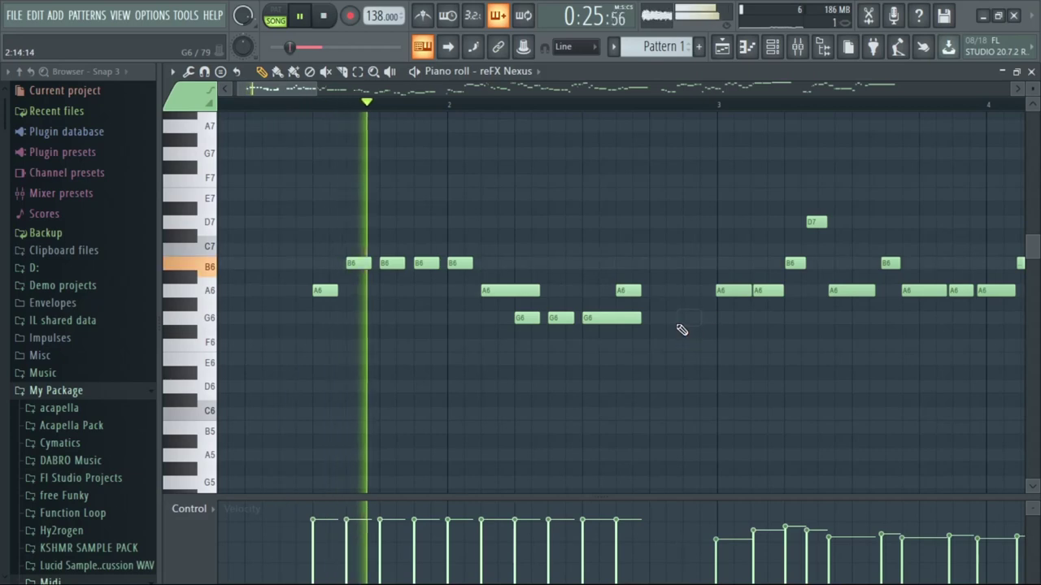
pyautogui.scroll(-2, 676, 330)
pyautogui.scroll(3, 584, 338)
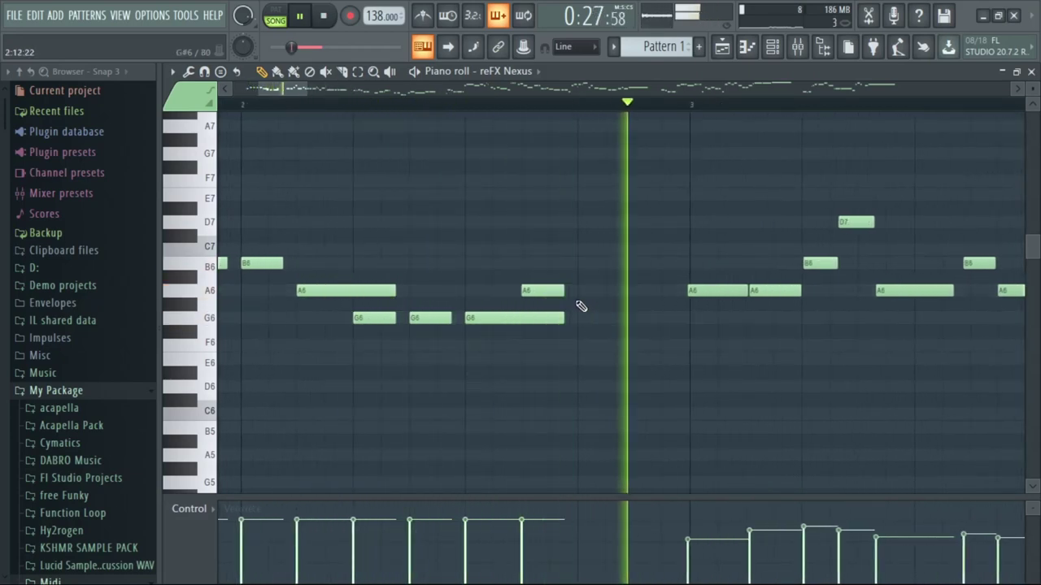
pyautogui.press('space')
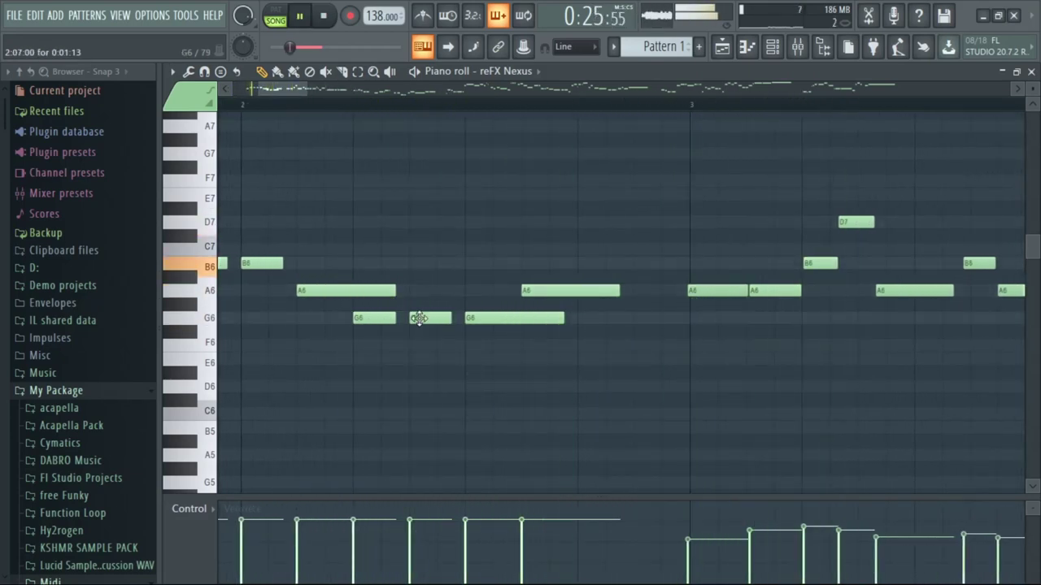
pyautogui.scroll(-2, 623, 333)
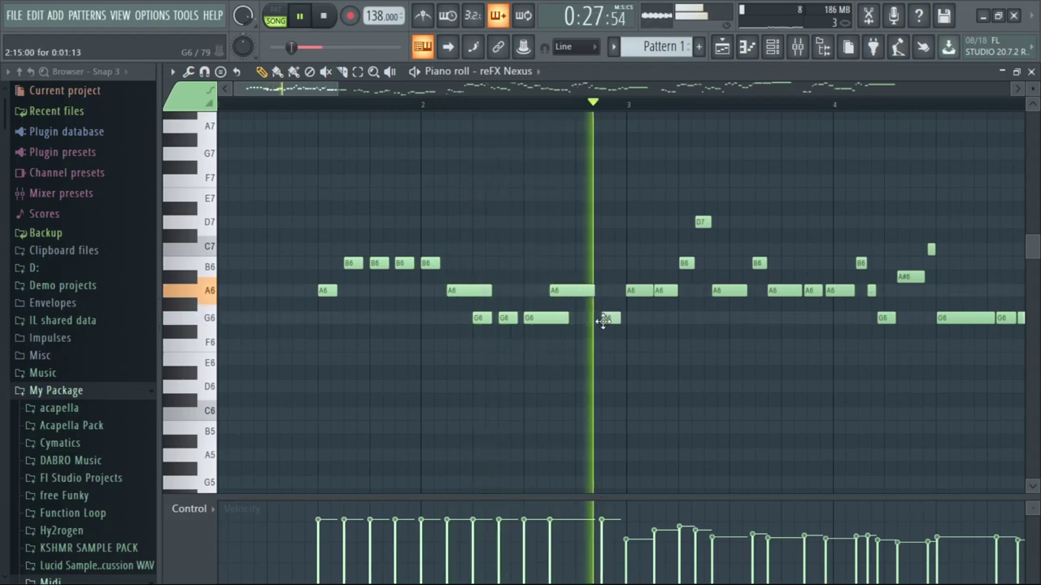
pyautogui.moveTo(594, 292)
pyautogui.mouseDown()
pyautogui.moveTo(619, 293)
pyautogui.moveTo(591, 296)
pyautogui.mouseUp()
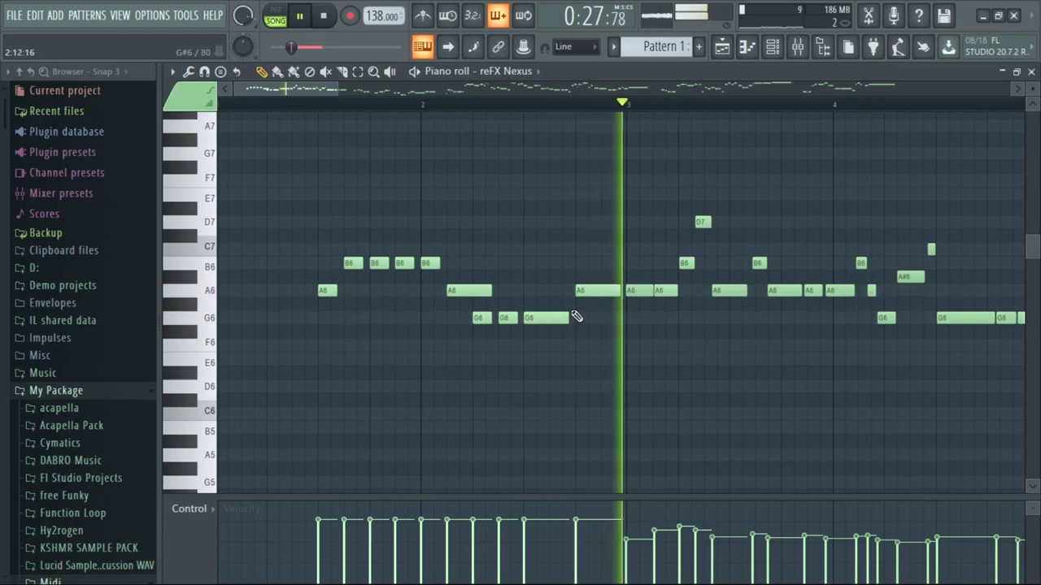
# - Rework the first half of bar 3 into two short A6 notes, a B6 and a D7 spaced two steps apart
pyautogui.press('space')
pyautogui.scroll(2, 643, 294)
pyautogui.rightClick(637, 294)
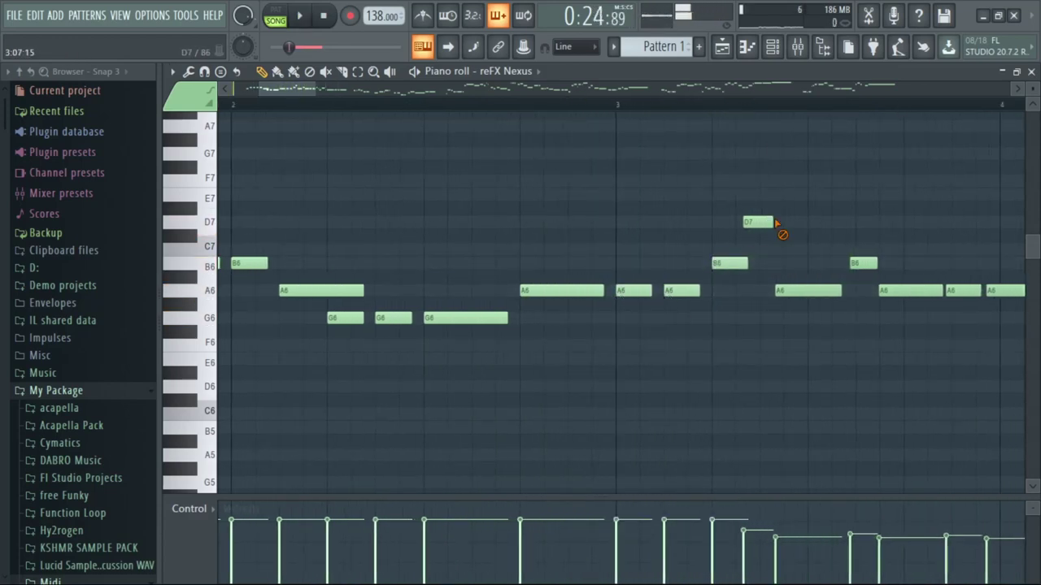
pyautogui.press('space')
pyautogui.click(767, 225)
pyautogui.scroll(-2, 687, 326)
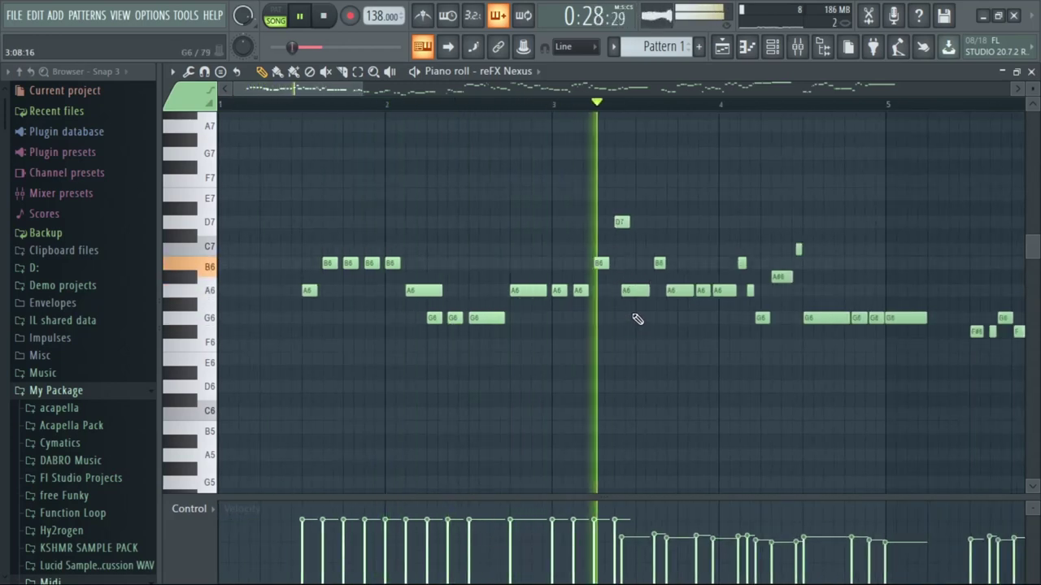
pyautogui.rightClick(640, 291)
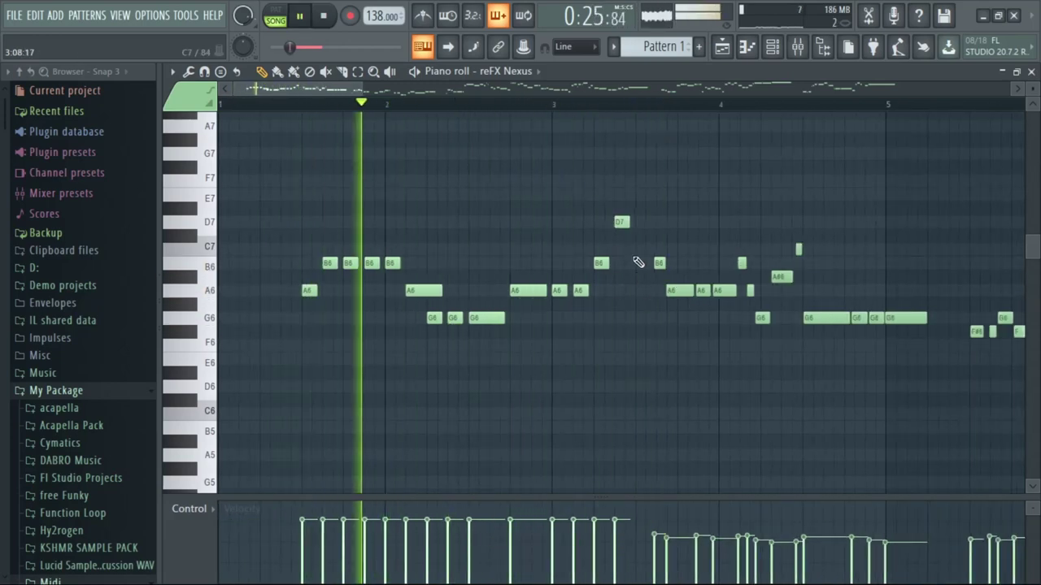
pyautogui.hotkey('ctrl', 'alt', 'z')
pyautogui.hotkey('ctrl', 'alt', 'z')
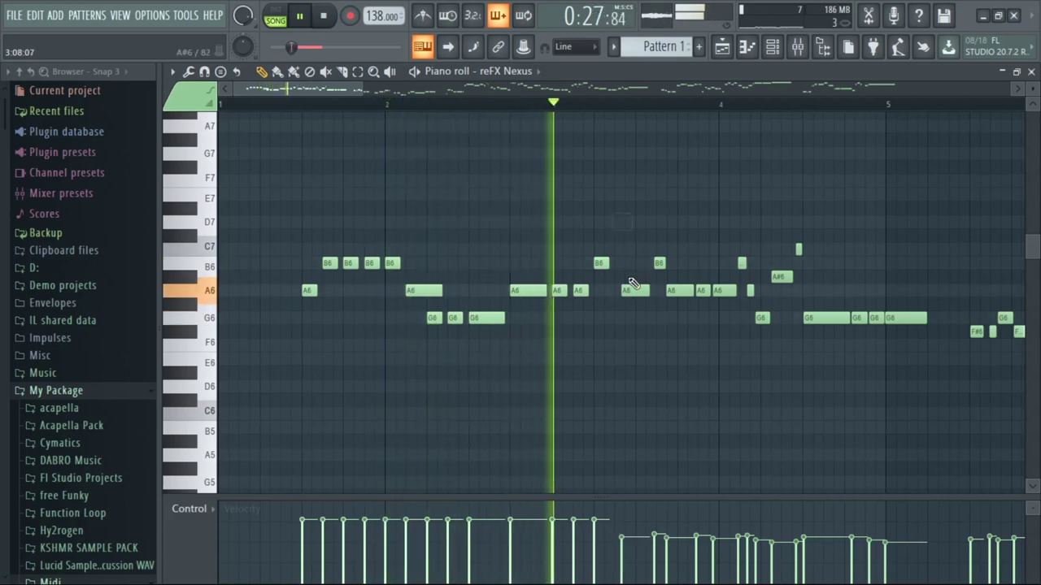
pyautogui.press('space')
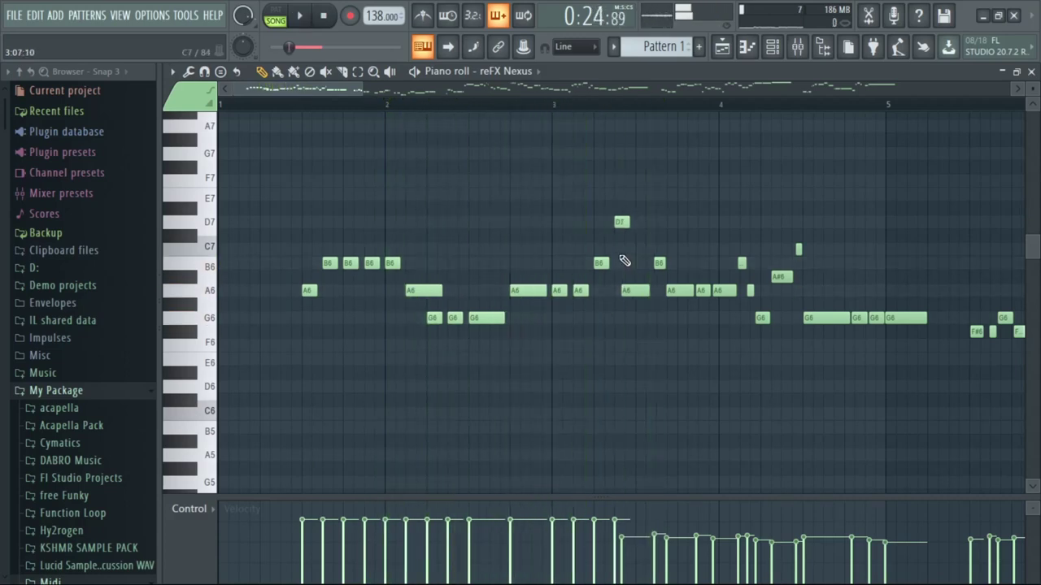
pyautogui.hotkey('ctrl', 'alt', 'z')
pyautogui.hotkey('ctrl', 'alt', 'z')
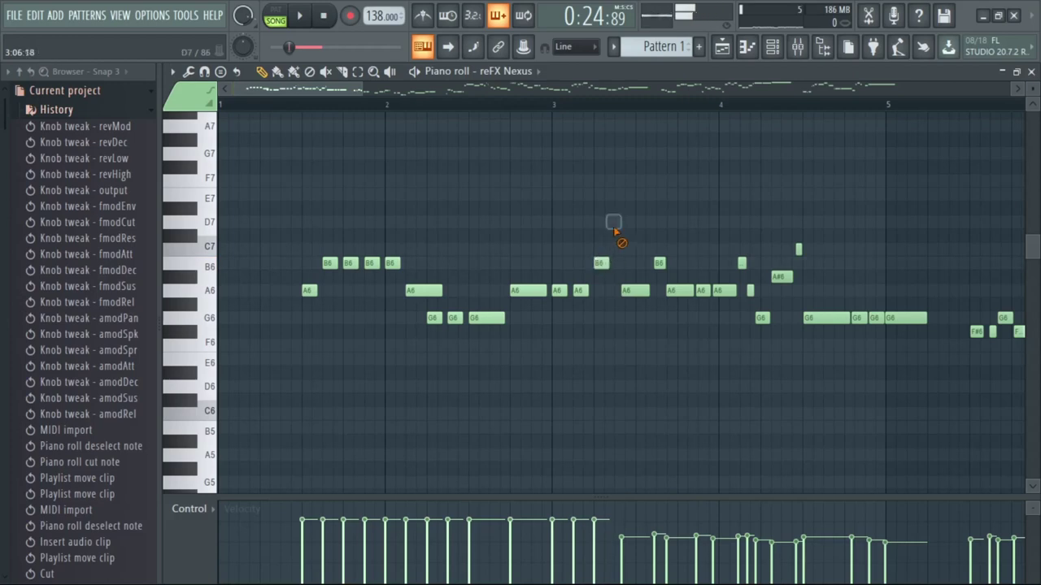
pyautogui.click(615, 229)
# - Move the A6 note that follows the D7 in bar 3 to 3:09:00 and collapse the project history in the browser
pyautogui.press('space')
pyautogui.moveTo(637, 296); pyautogui.dragTo(649, 297)
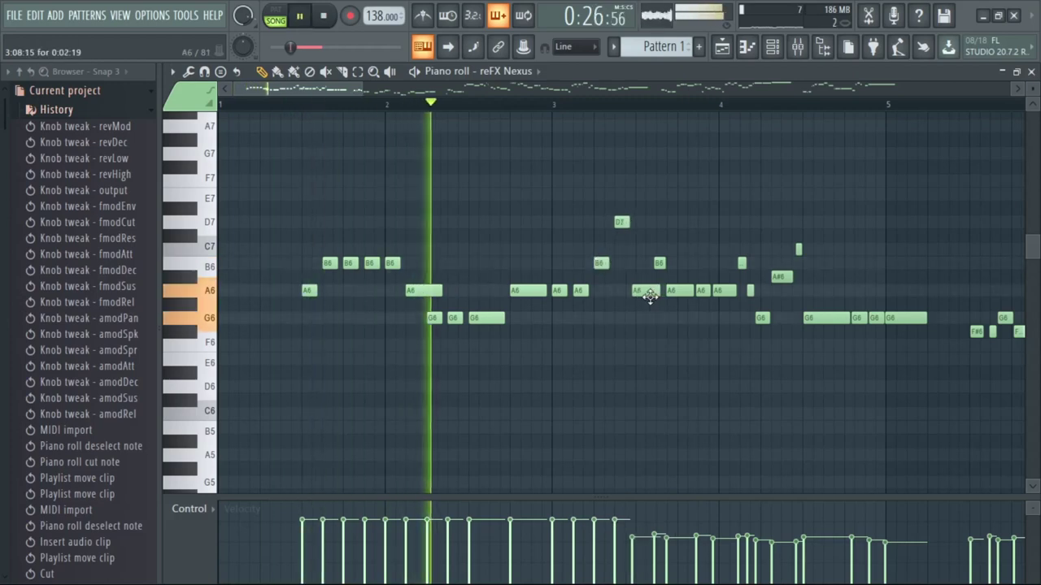
pyautogui.click(14, 90)
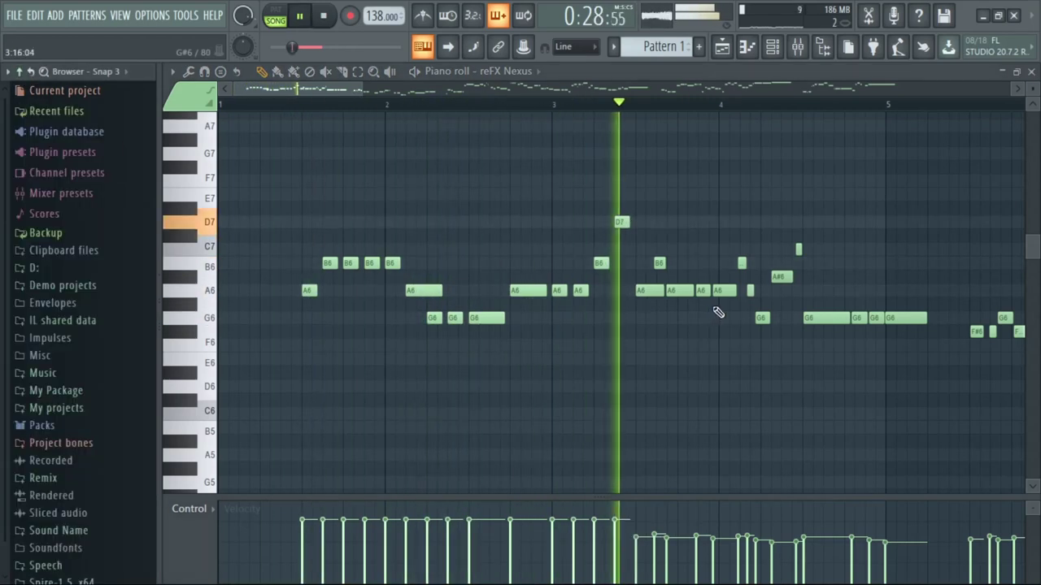
pyautogui.scroll(2, 719, 312)
pyautogui.press('space')
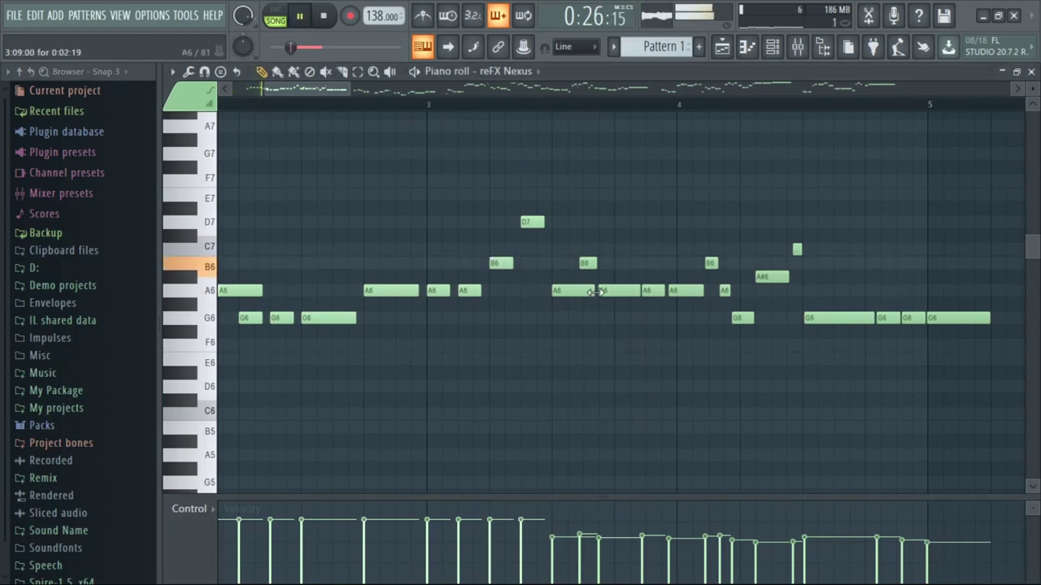
# - Replace the B6 and A6 notes in the second half of bar 3 with one B6 and two A6 notes, short and evenly spaced
pyautogui.rightClick(584, 264)
pyautogui.click(586, 264)
pyautogui.rightClick(617, 293)
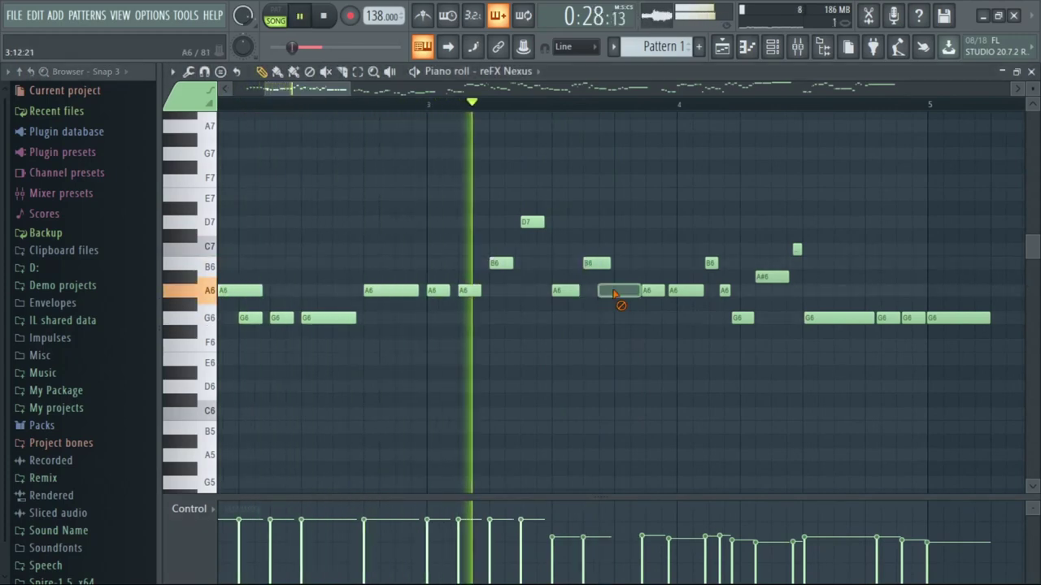
pyautogui.click(618, 293)
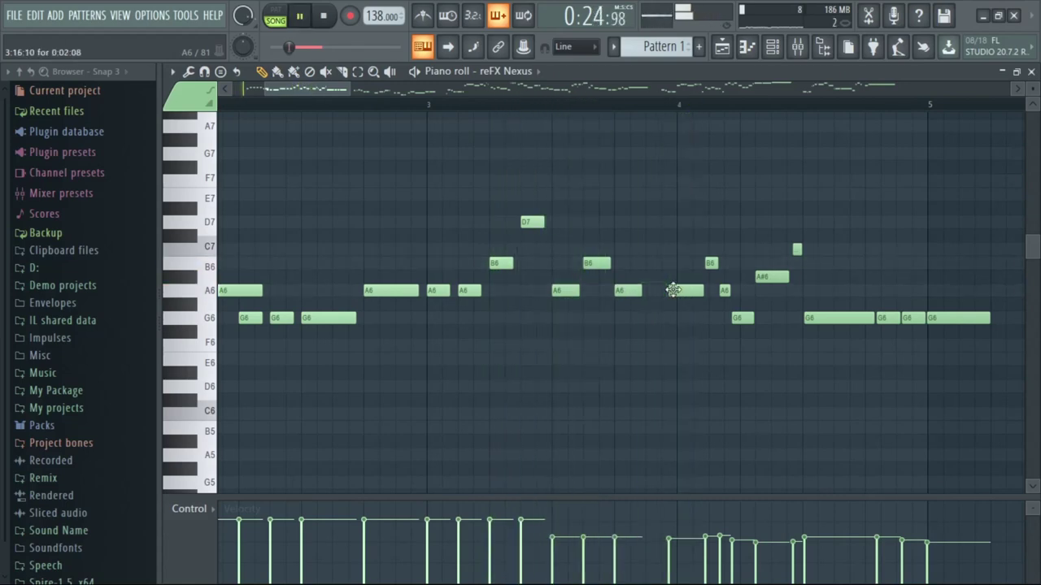
pyautogui.click(655, 293)
# - Play the pattern repeatedly and check the edited notes up to bar 4 against the vocal
pyautogui.scroll(1, 585, 317)
pyautogui.scroll(-1, 580, 321)
pyautogui.scroll(-4, 569, 337)
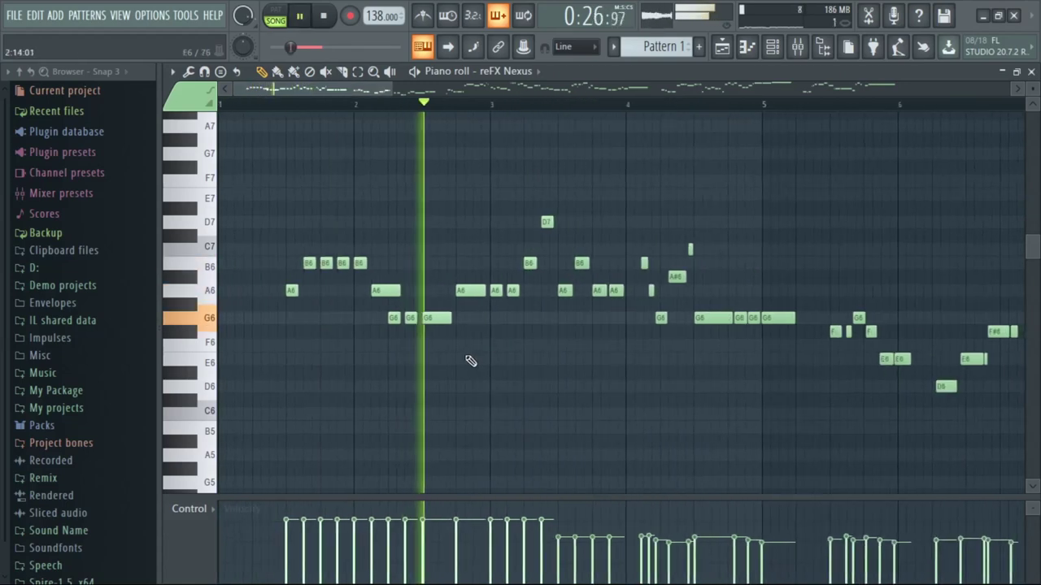
pyautogui.scroll(5, 588, 318)
pyautogui.scroll(-3, 585, 341)
pyautogui.scroll(2, 520, 329)
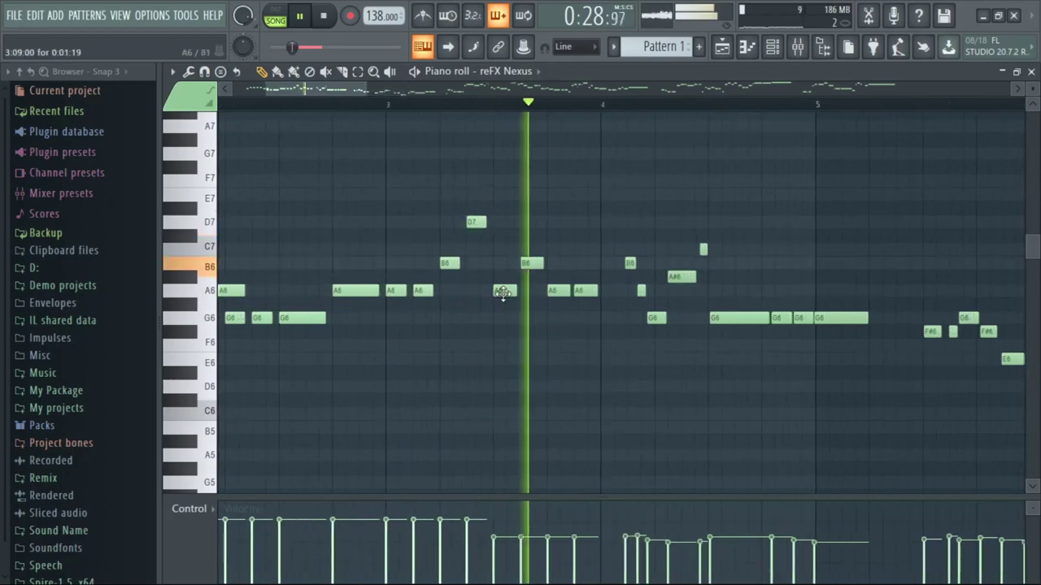
pyautogui.press('space')
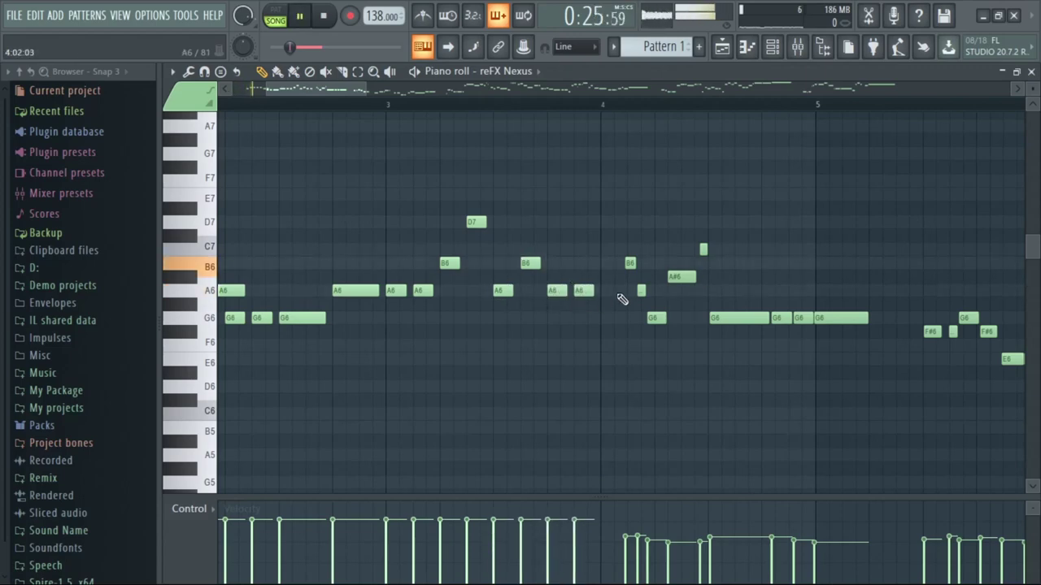
pyautogui.scroll(-3, 631, 294)
pyautogui.scroll(2, 593, 309)
pyautogui.scroll(-2, 483, 320)
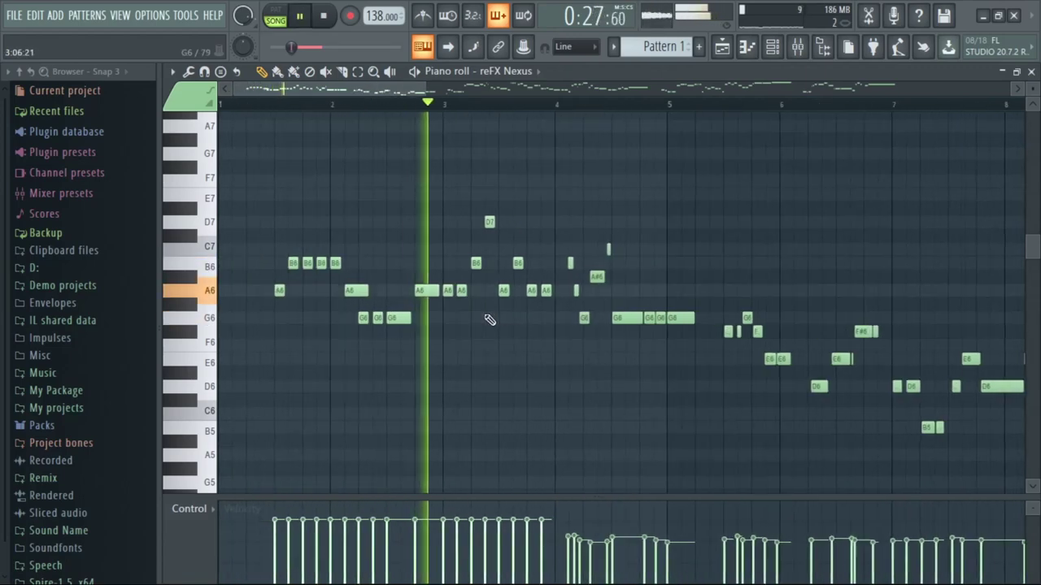
pyautogui.scroll(3, 513, 326)
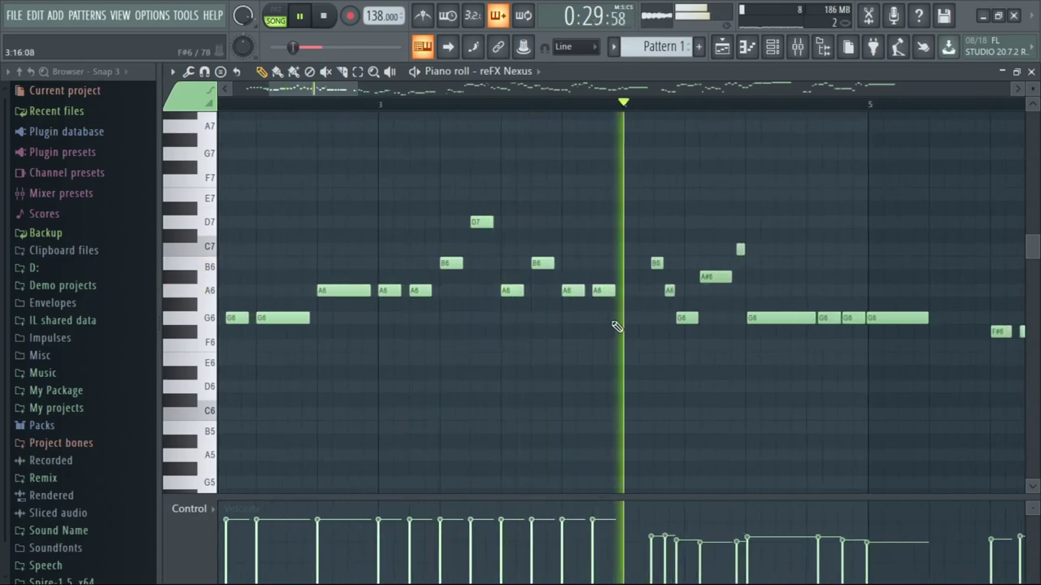
# - Remove the first of the two A6 notes ending bar 3, lengthen the preceding B6 into the gap and add an A6 starting bar 4
pyautogui.rightClick(573, 295)
pyautogui.press('space')
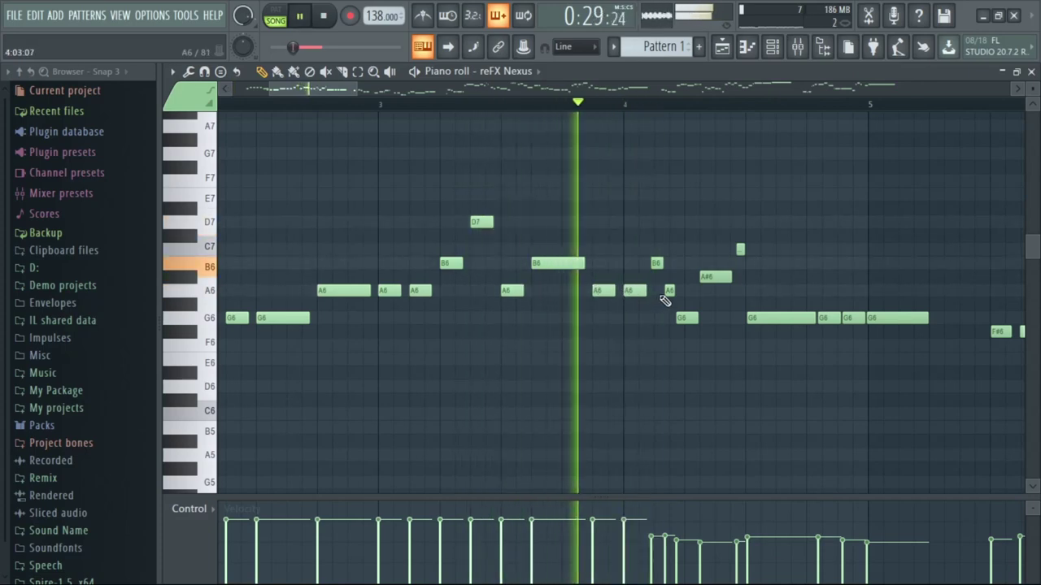
# - Try replacing the short B6 and A6 notes early in bar 4 with a single B6 at 4:03:00
pyautogui.scroll(3, 669, 301)
pyautogui.scroll(-3, 651, 304)
pyautogui.scroll(3, 621, 285)
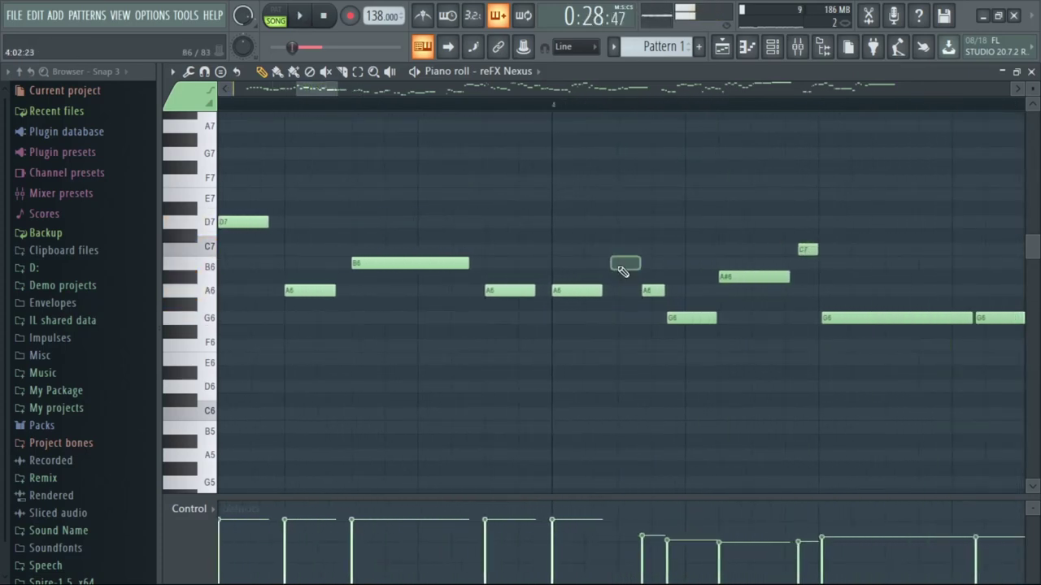
pyautogui.press('space')
pyautogui.scroll(-3, 624, 279)
pyautogui.scroll(3, 631, 294)
pyautogui.rightClick(627, 289)
pyautogui.press('space')
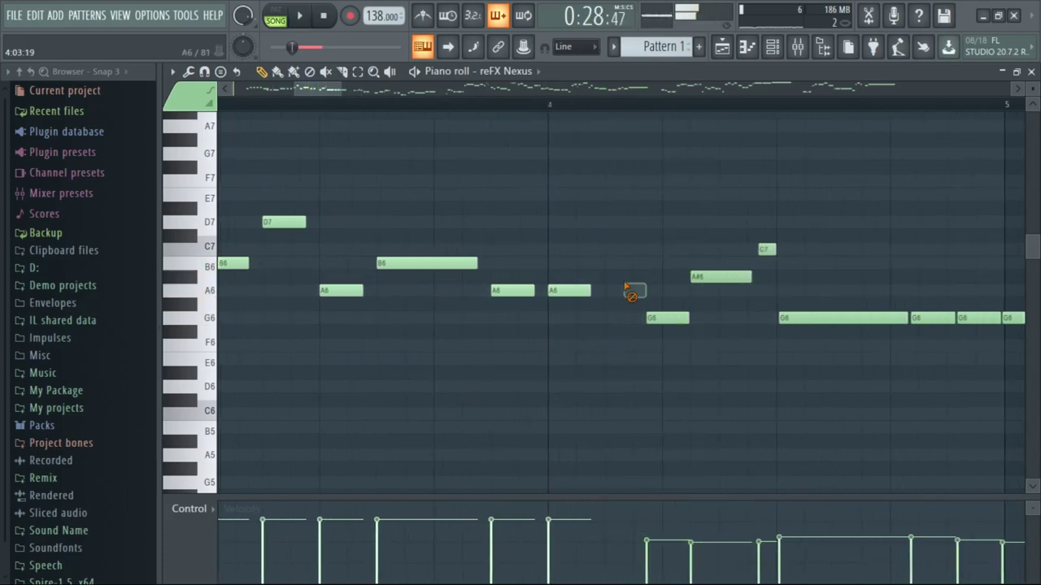
pyautogui.press('space')
pyautogui.click(610, 262)
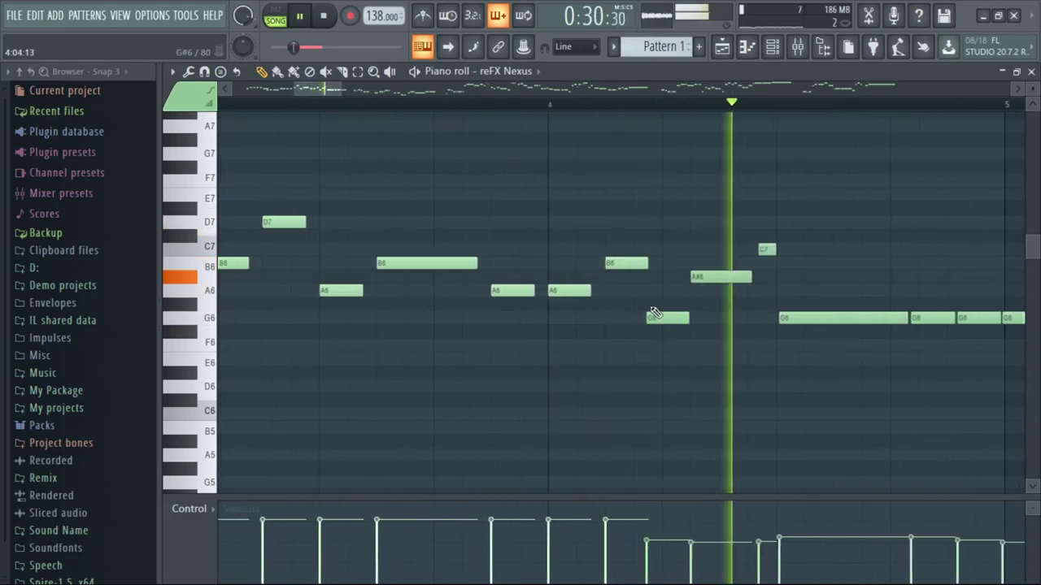
# - Try moving the G6 in bar 4 slightly later and deleting the A#6 that follows it
pyautogui.click(668, 324)
pyautogui.scroll(-3, 620, 327)
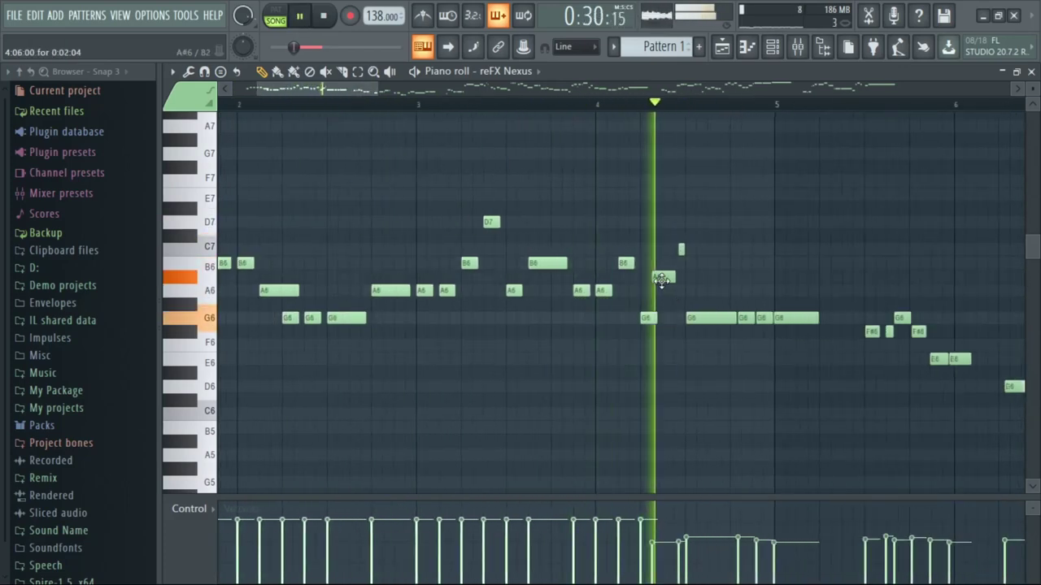
pyautogui.rightClick(662, 283)
pyautogui.press('space')
pyautogui.press('space')
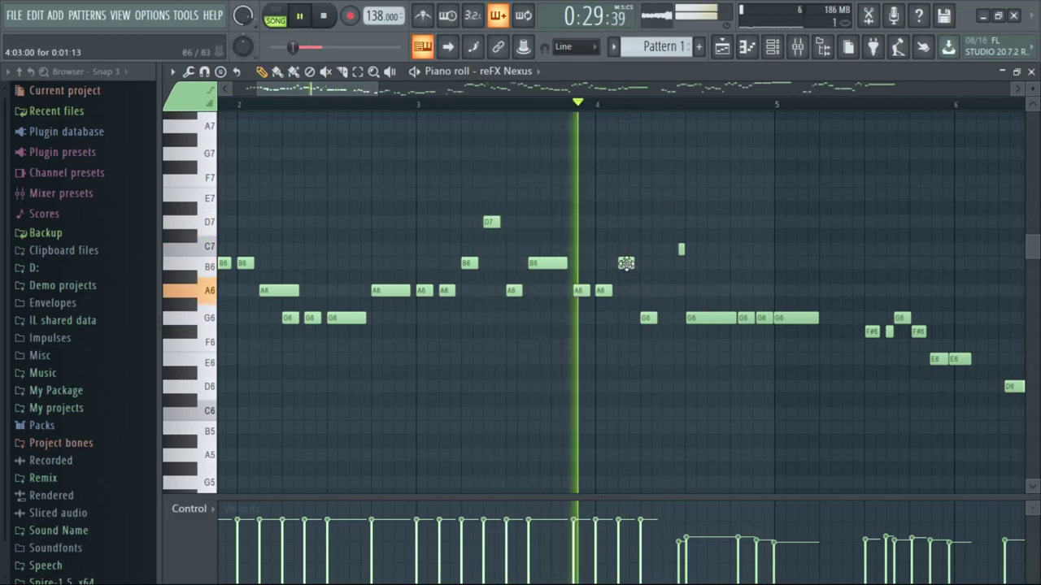
# - Try the B6 at 4:03:00 as an A6, and undo the trial edits in bar 4
pyautogui.moveTo(625, 262); pyautogui.dragTo(624, 290)
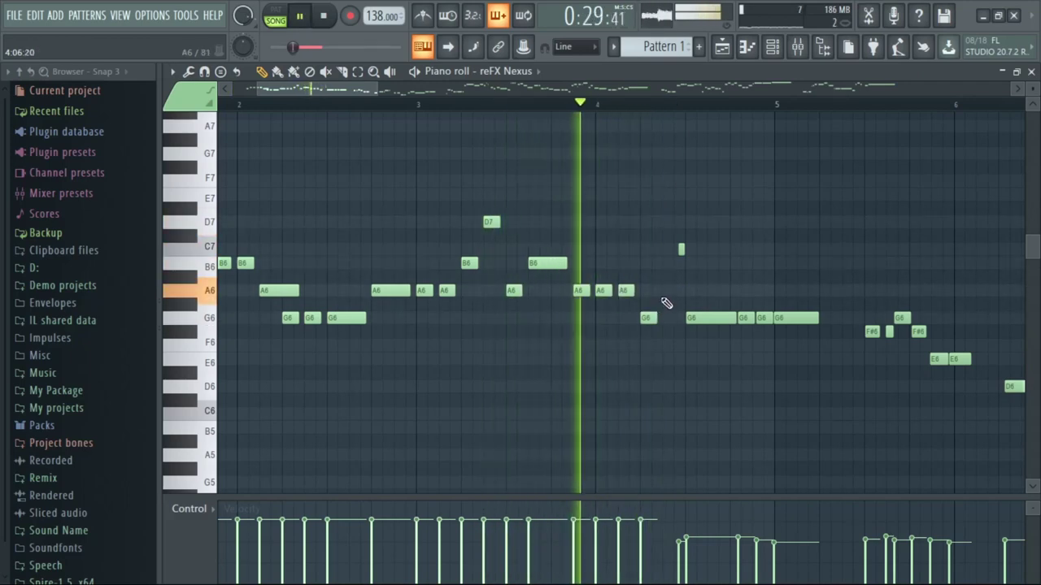
pyautogui.click(664, 295)
pyautogui.press('space')
pyautogui.hotkey('ctrl', 'alt', 'z')
pyautogui.hotkey('ctrl', 'alt', 'z')
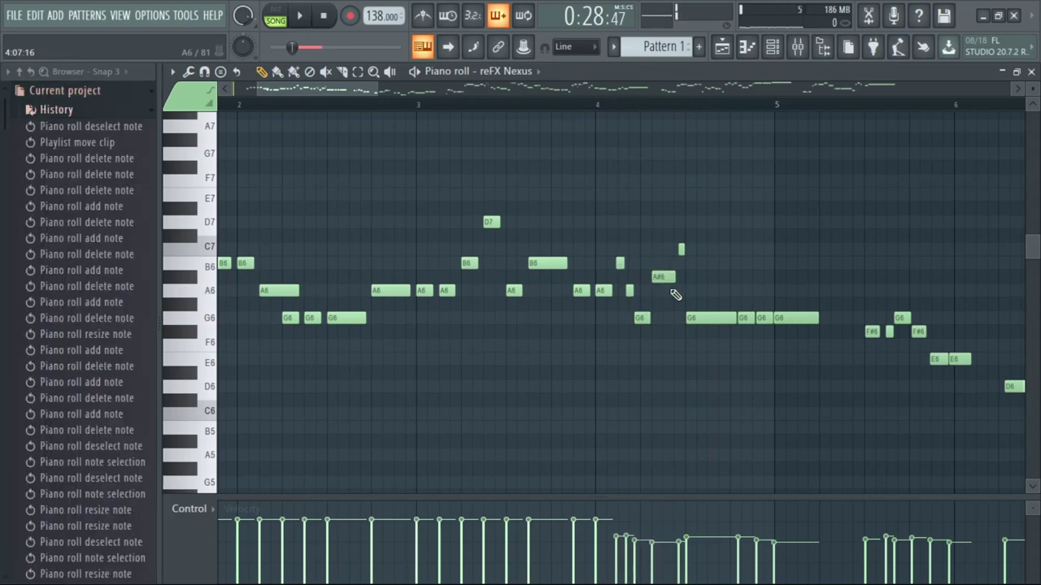
# - Delete the A#6 in bar 4 and replace the short B6 and A6 with one B6 at 4:03:00 lasting 0:01:13
pyautogui.press('space')
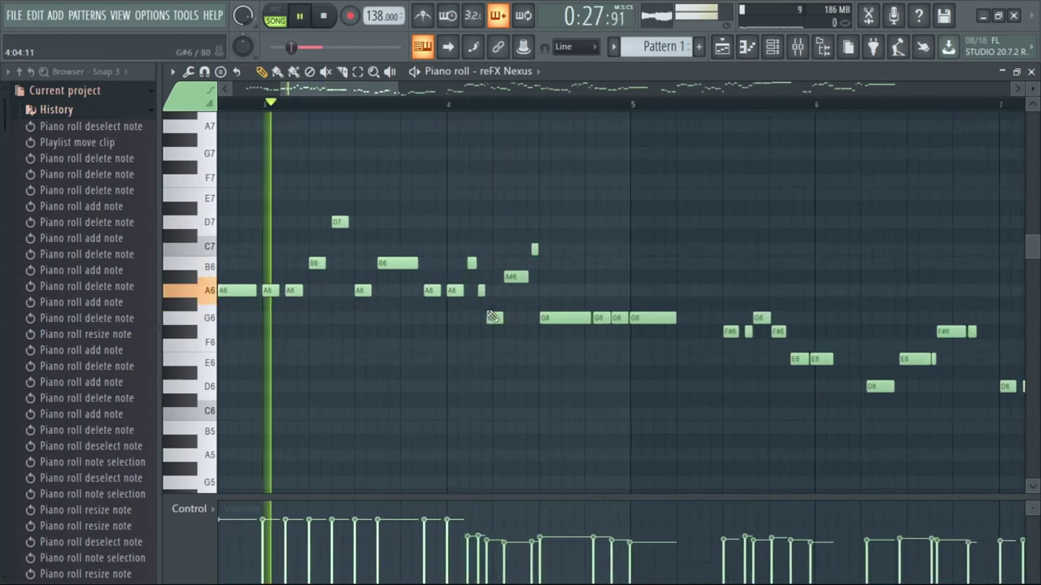
pyautogui.rightClick(516, 278)
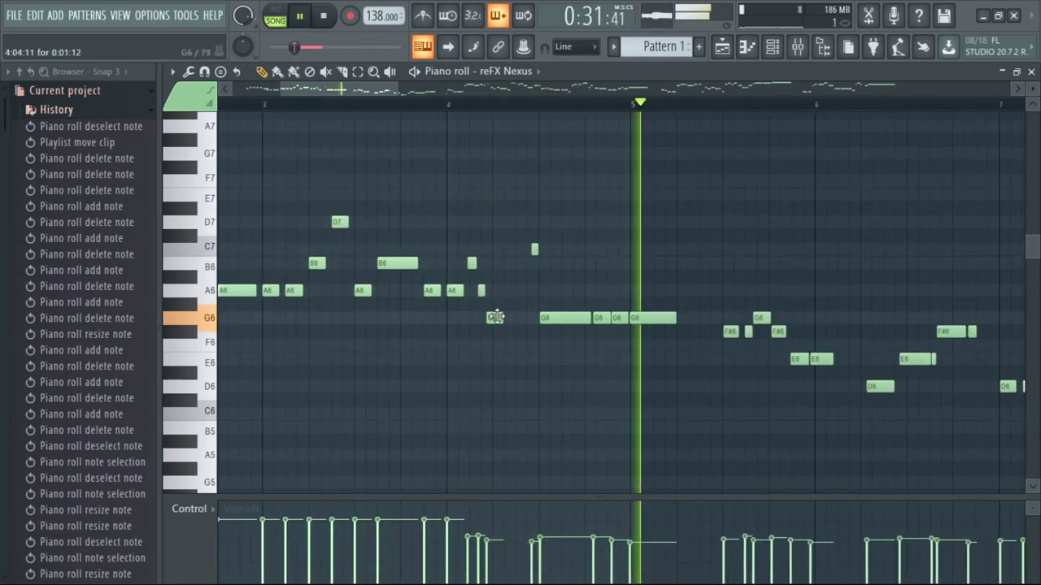
pyautogui.scroll(2, 477, 291)
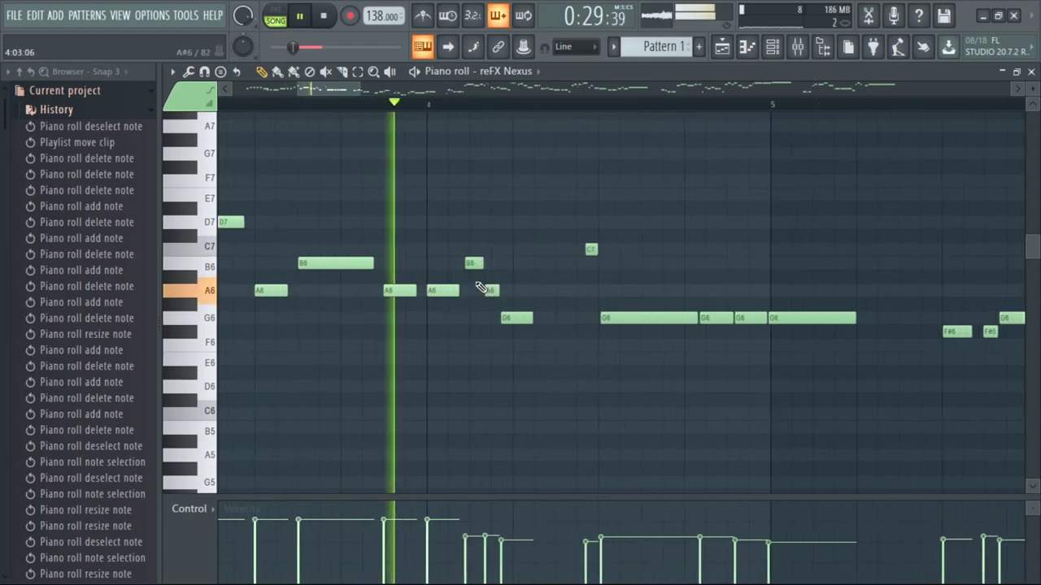
pyautogui.rightClick(476, 264)
pyautogui.press('space')
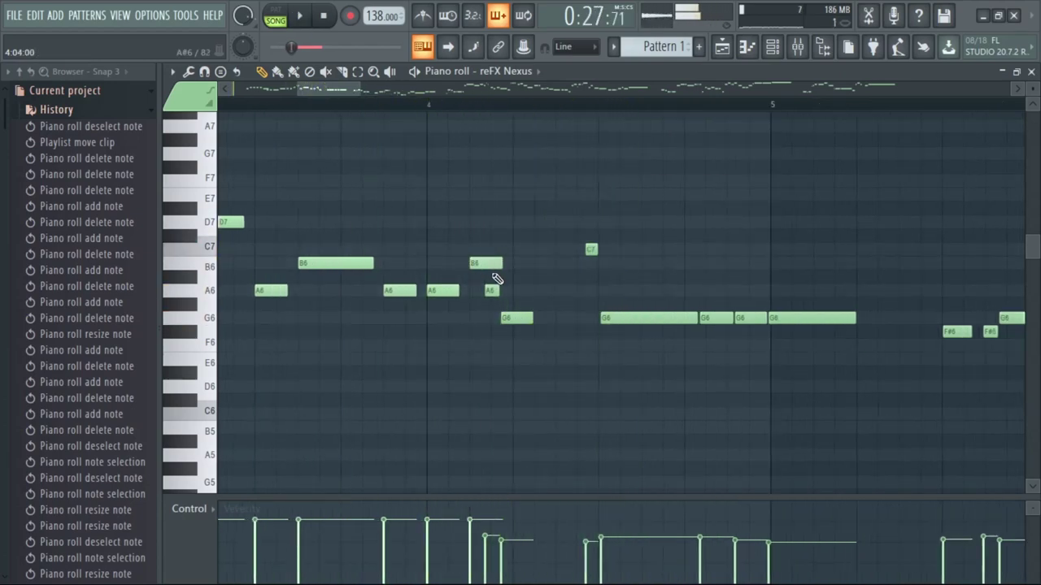
pyautogui.rightClick(498, 262)
pyautogui.rightClick(490, 290)
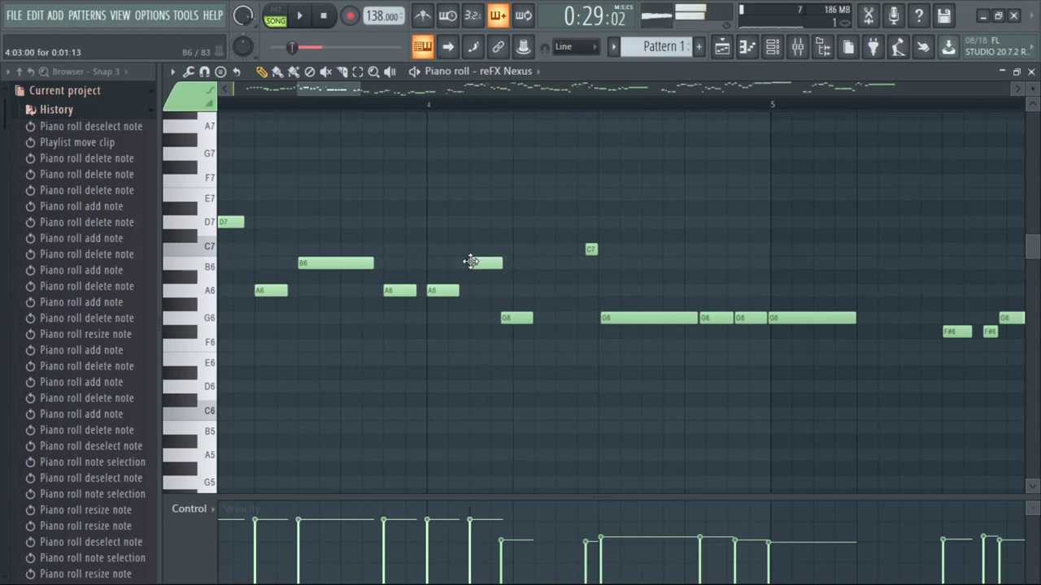
# - Delete the short G6 and C7 in bar 4 and turn the B6 at 4:03:00 into a G6 lasting 0:03:13
pyautogui.press('space')
pyautogui.rightClick(510, 317)
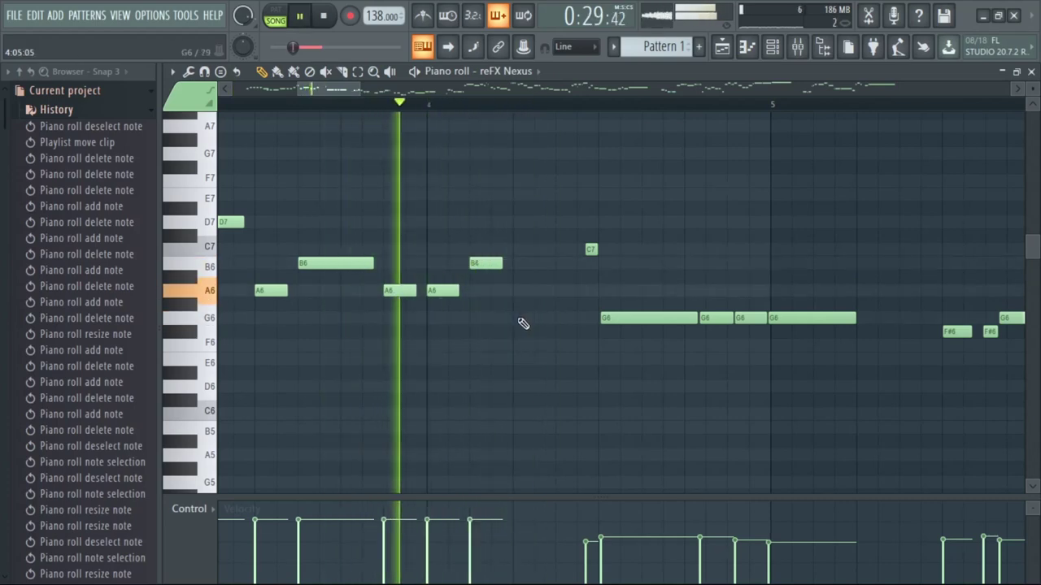
pyautogui.press('space')
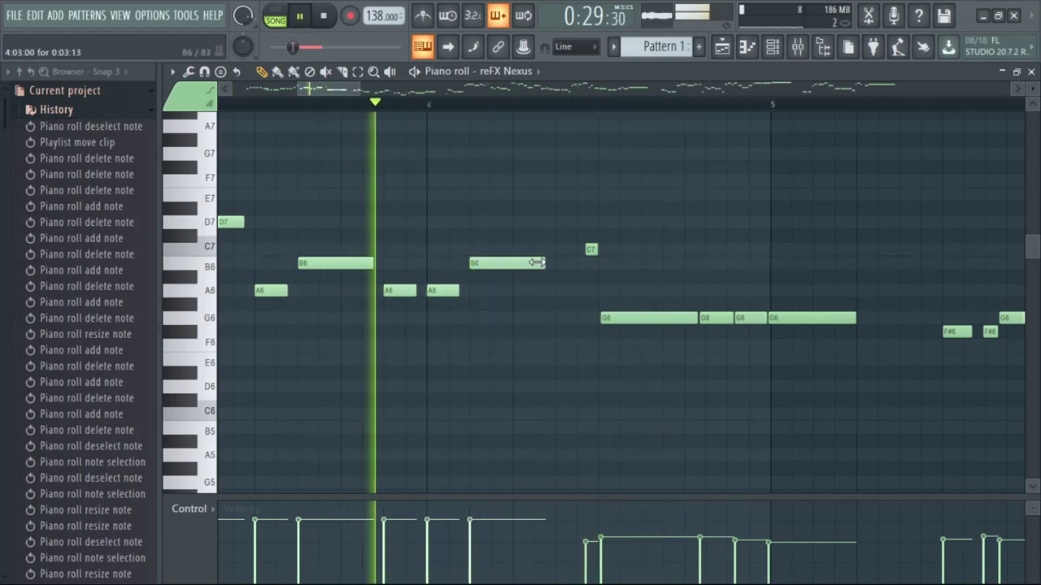
pyautogui.rightClick(592, 250)
pyautogui.press('space')
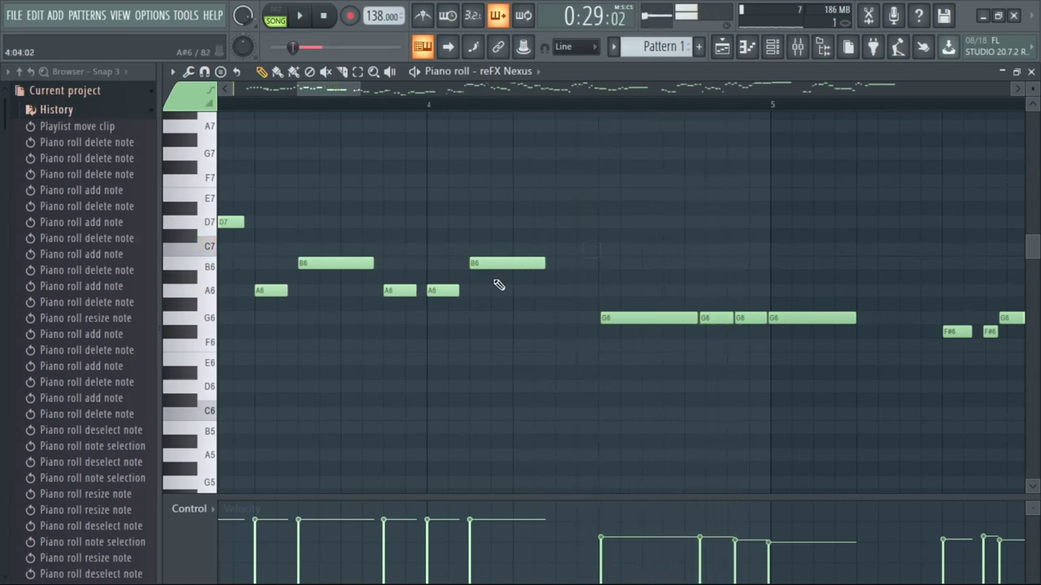
pyautogui.press('space')
pyautogui.moveTo(505, 265); pyautogui.dragTo(506, 318)
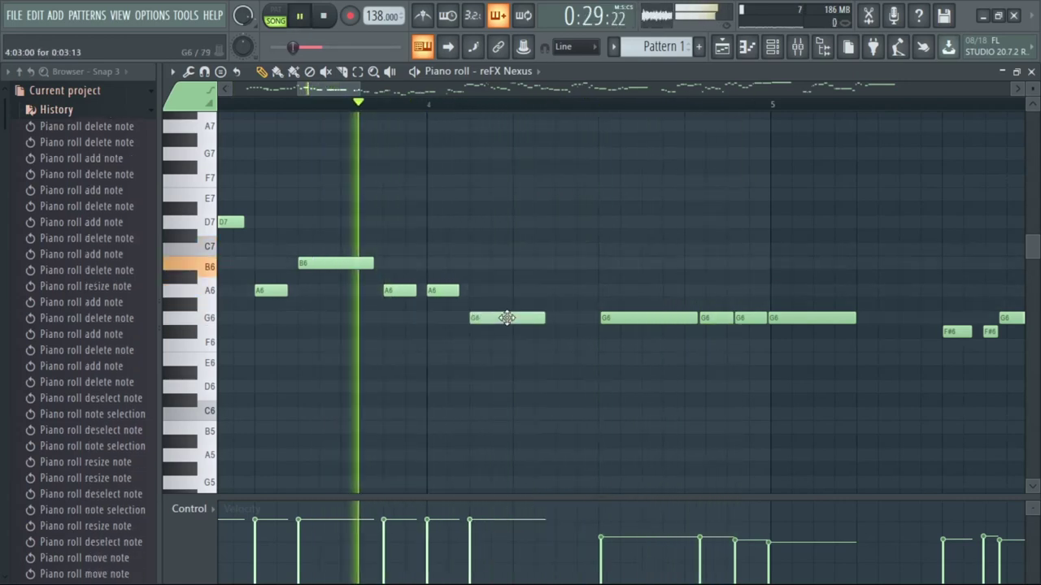
# - Play the pattern and look over the corrected notes and the uncorrected ones in the following bars
pyautogui.keyDown('ctrl'); pyautogui.scroll(-4, 506, 318); pyautogui.keyUp('ctrl')
pyautogui.scroll(2, 510, 342)
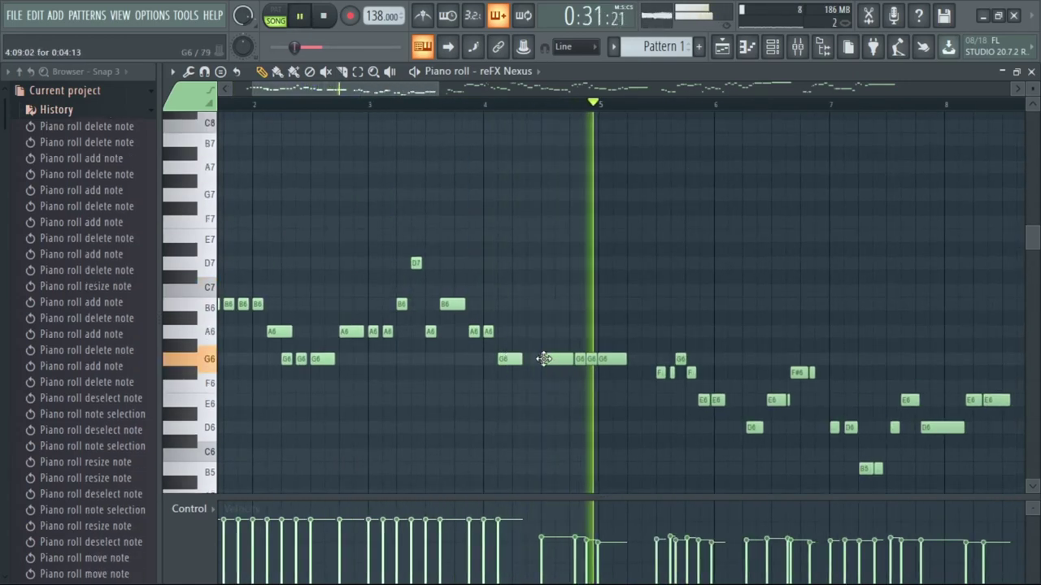
pyautogui.keyDown('ctrl'); pyautogui.scroll(3, 542, 359); pyautogui.keyUp('ctrl')
pyautogui.keyDown('ctrl'); pyautogui.scroll(-4, 611, 358); pyautogui.keyUp('ctrl')
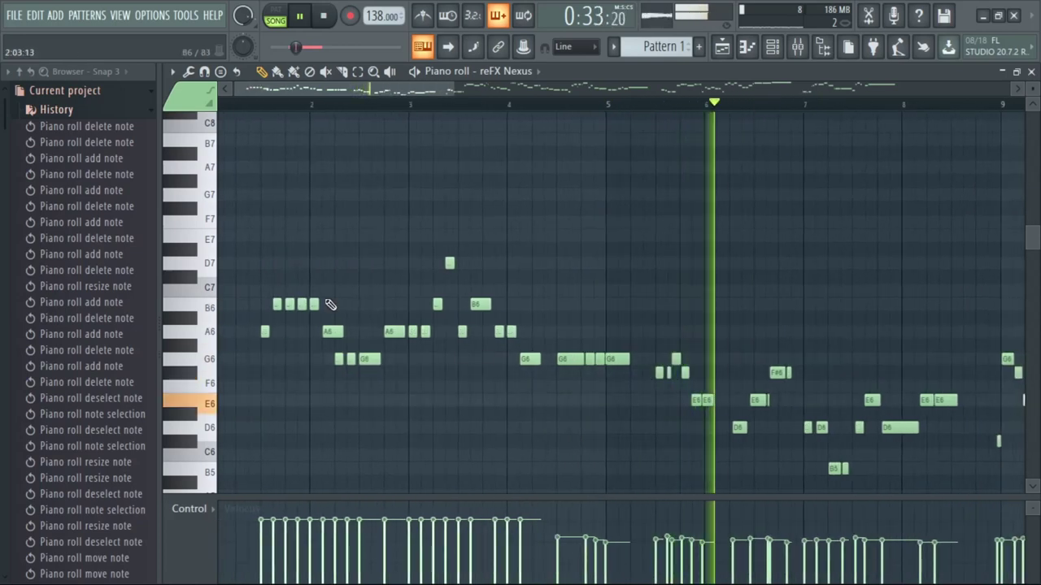
pyautogui.keyDown('ctrl'); pyautogui.scroll(-1, 290, 296); pyautogui.keyUp('ctrl')
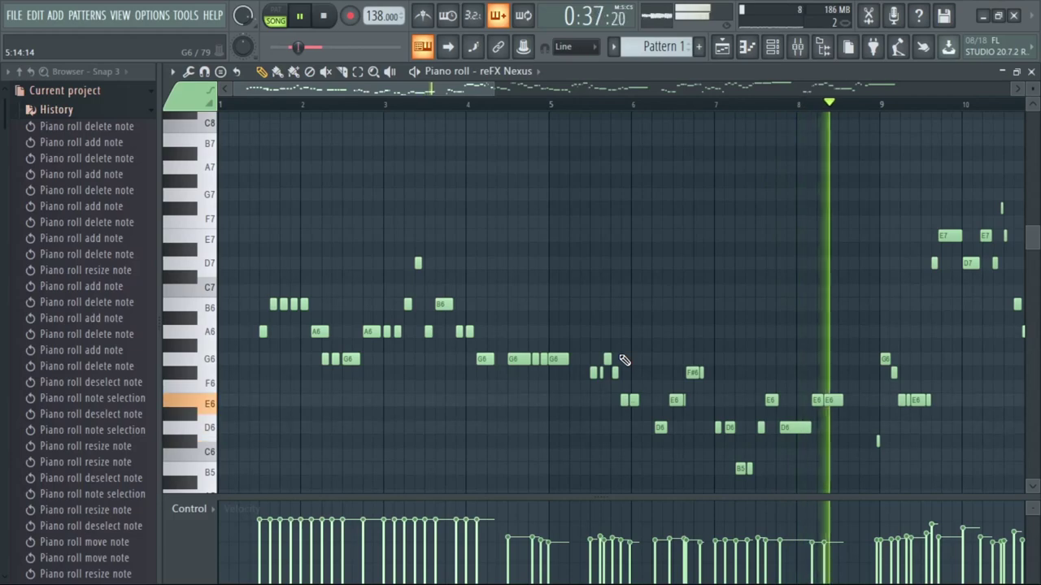
pyautogui.keyDown('ctrl'); pyautogui.scroll(-1, 521, 360); pyautogui.keyUp('ctrl')
pyautogui.keyDown('ctrl'); pyautogui.scroll(-5, 508, 361); pyautogui.keyUp('ctrl')
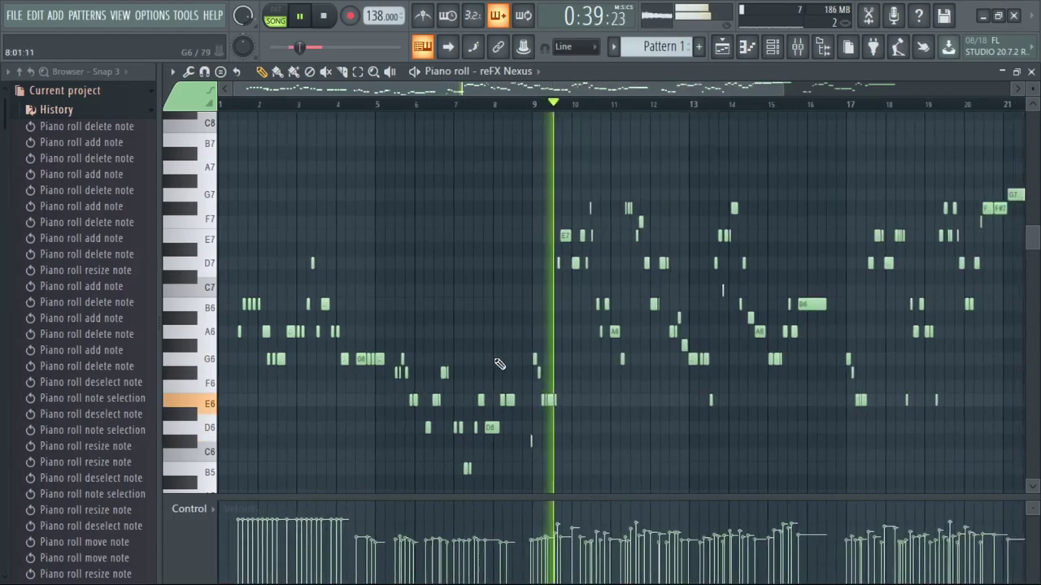
pyautogui.keyDown('ctrl'); pyautogui.scroll(7, 502, 330); pyautogui.keyUp('ctrl')
pyautogui.keyDown('ctrl'); pyautogui.scroll(-3, 504, 328); pyautogui.keyUp('ctrl')
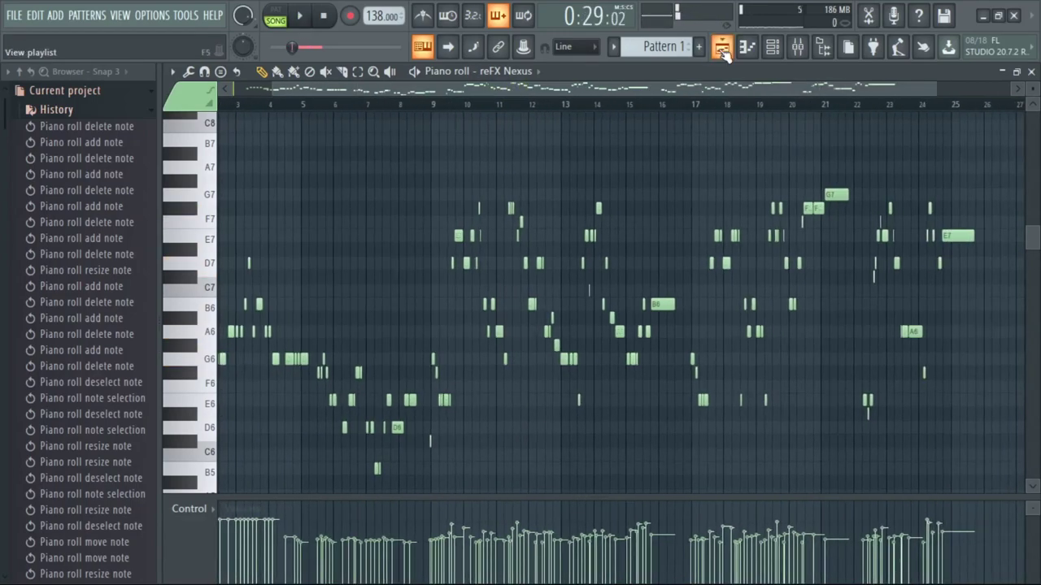
# - Review the whole Pattern 1 clip beneath the vocal in the playlist and its remaining notes in the piano roll
pyautogui.click(722, 46)
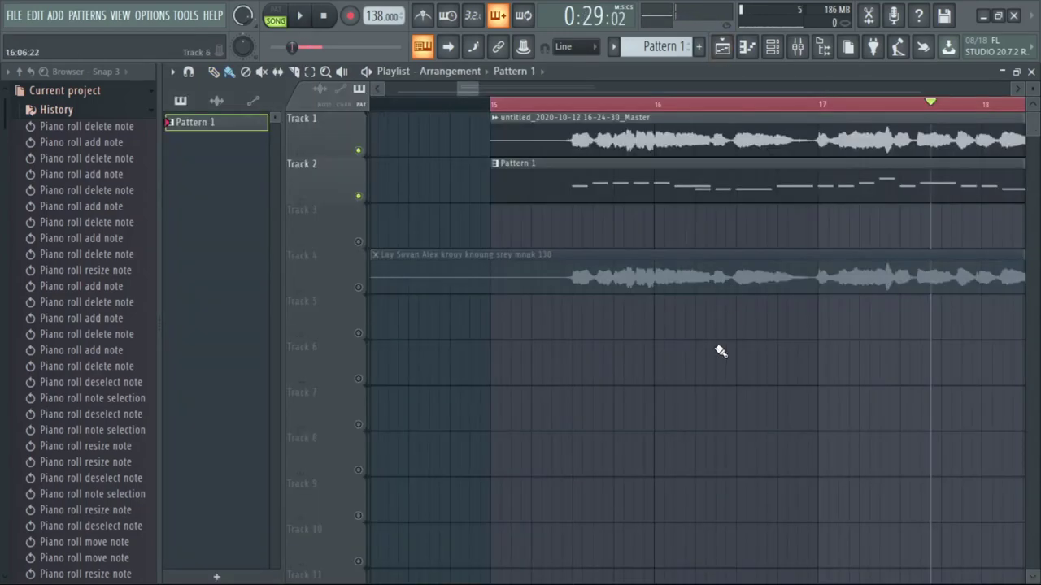
pyautogui.keyDown('ctrl'); pyautogui.scroll(-5, 583, 330); pyautogui.keyUp('ctrl')
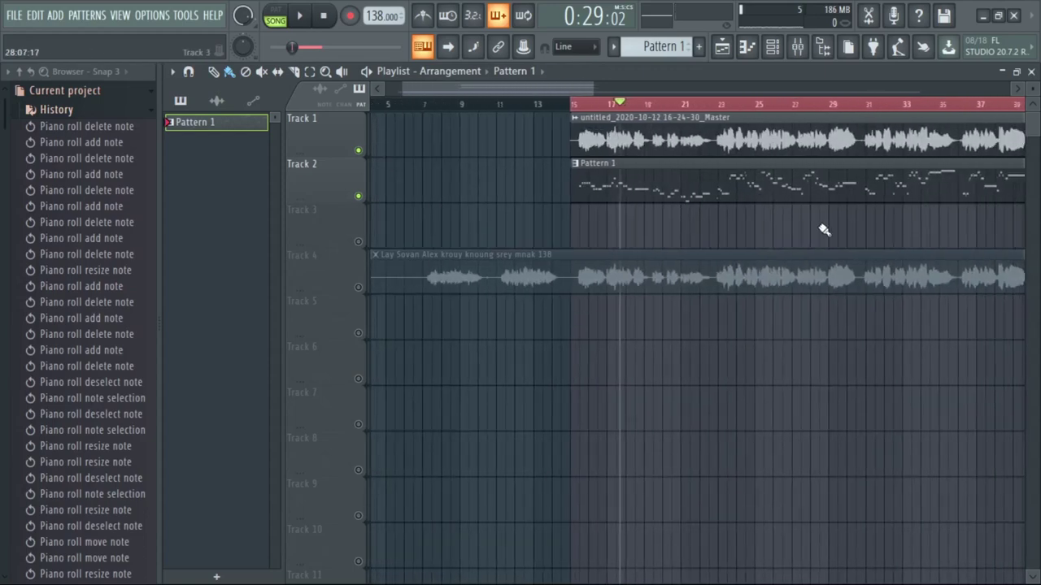
pyautogui.doubleClick(614, 192)
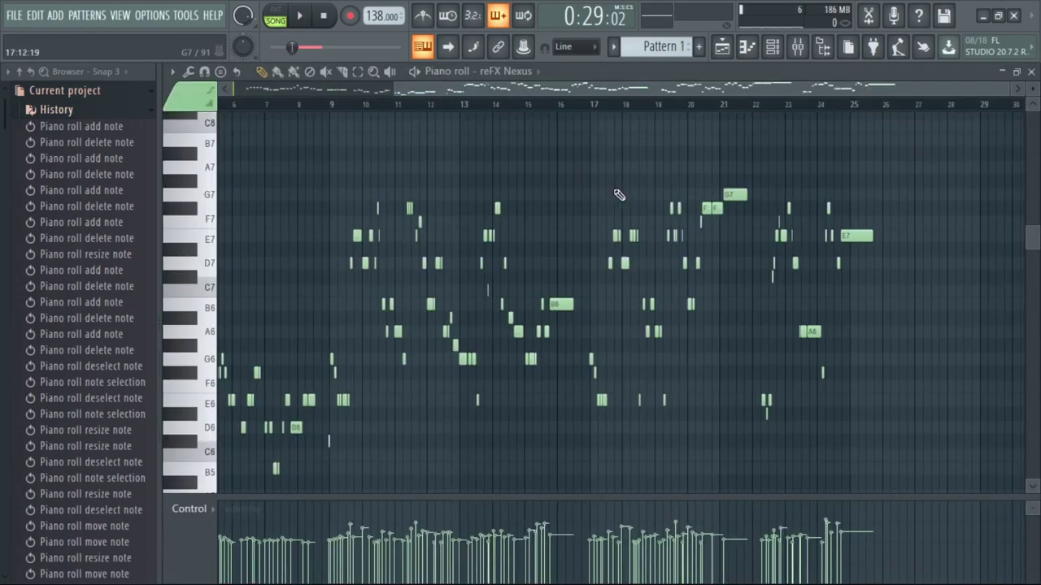
pyautogui.hscroll(2, 618, 195)
pyautogui.click(716, 58)
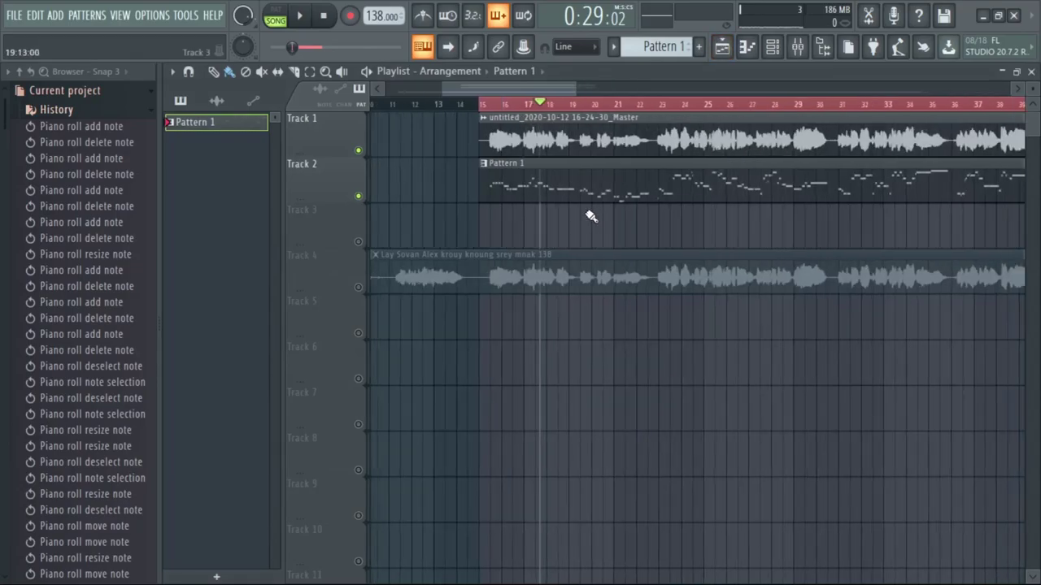